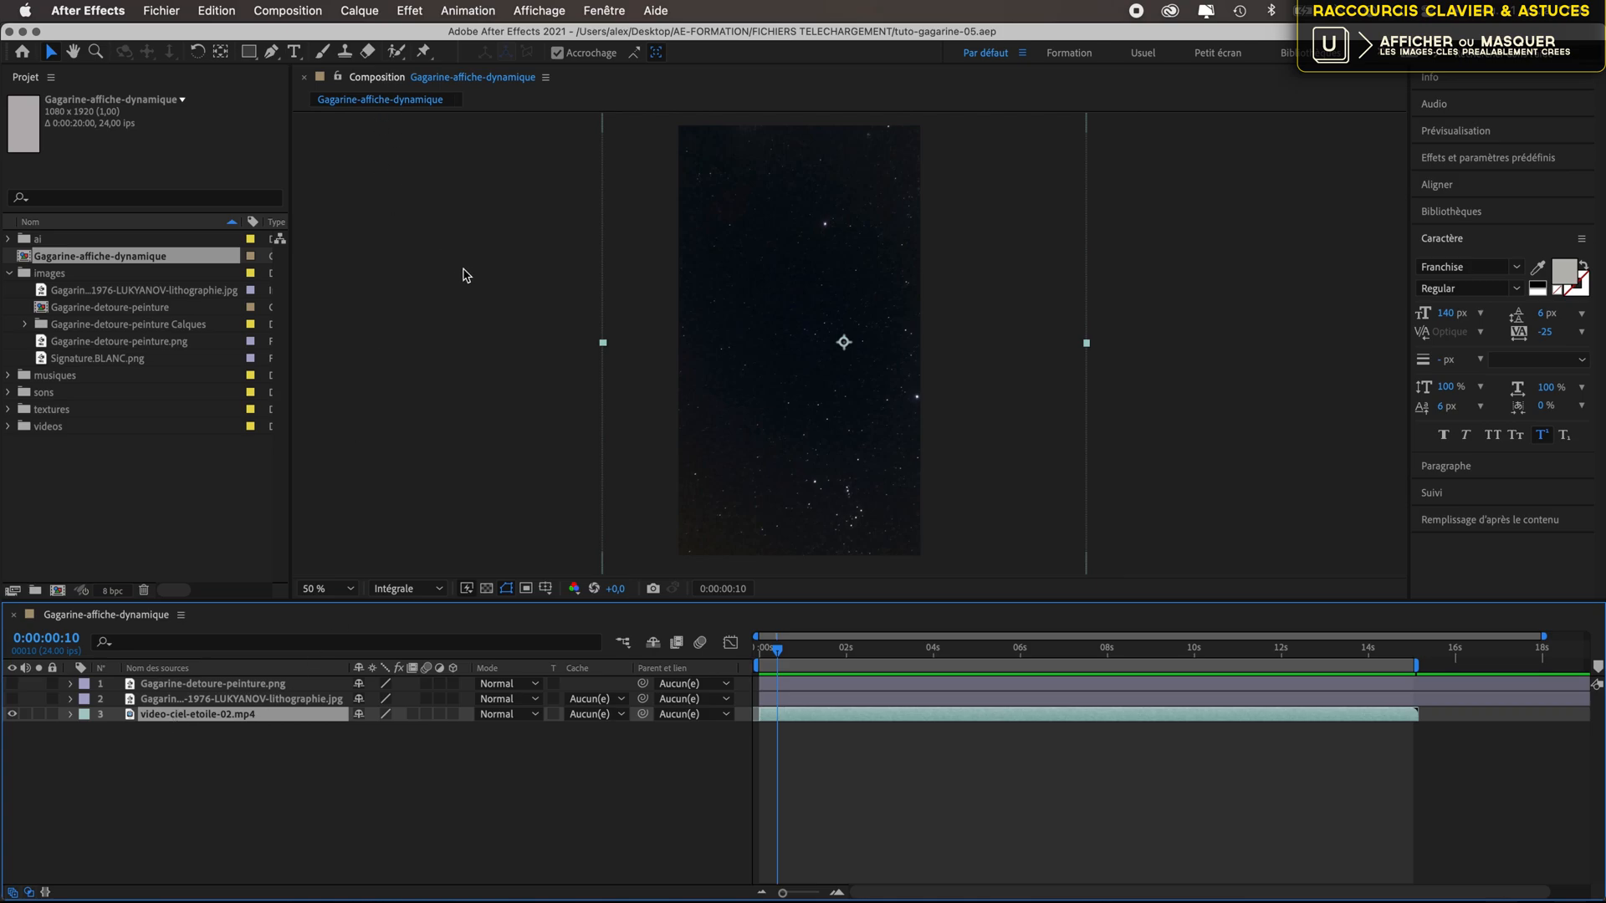
click(359, 11)
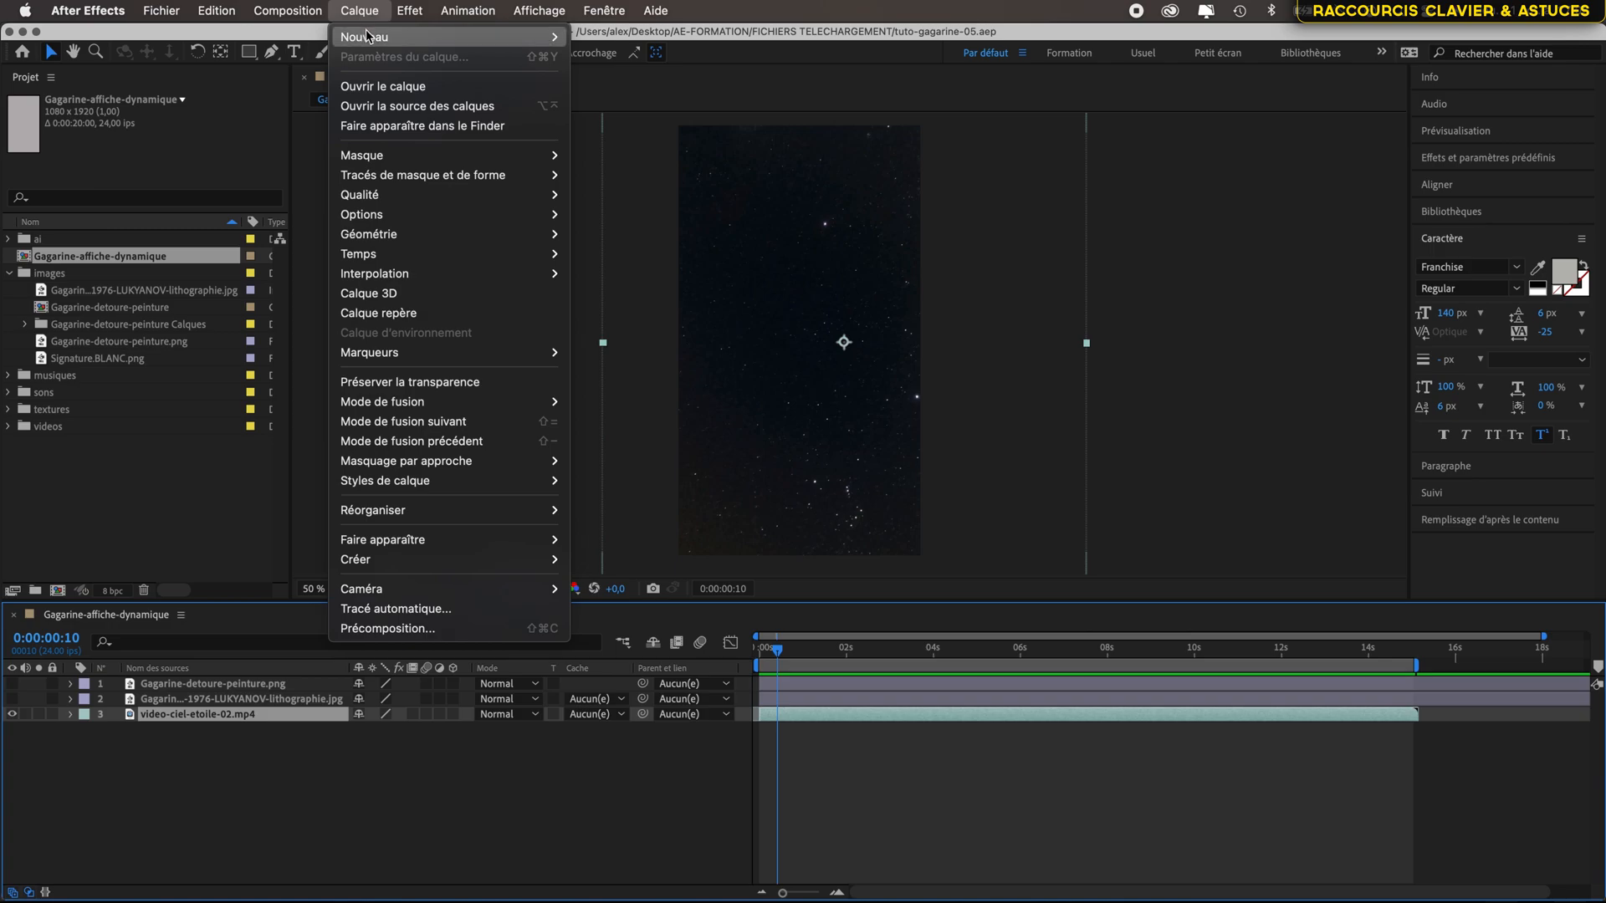
mouse_move(368, 37)
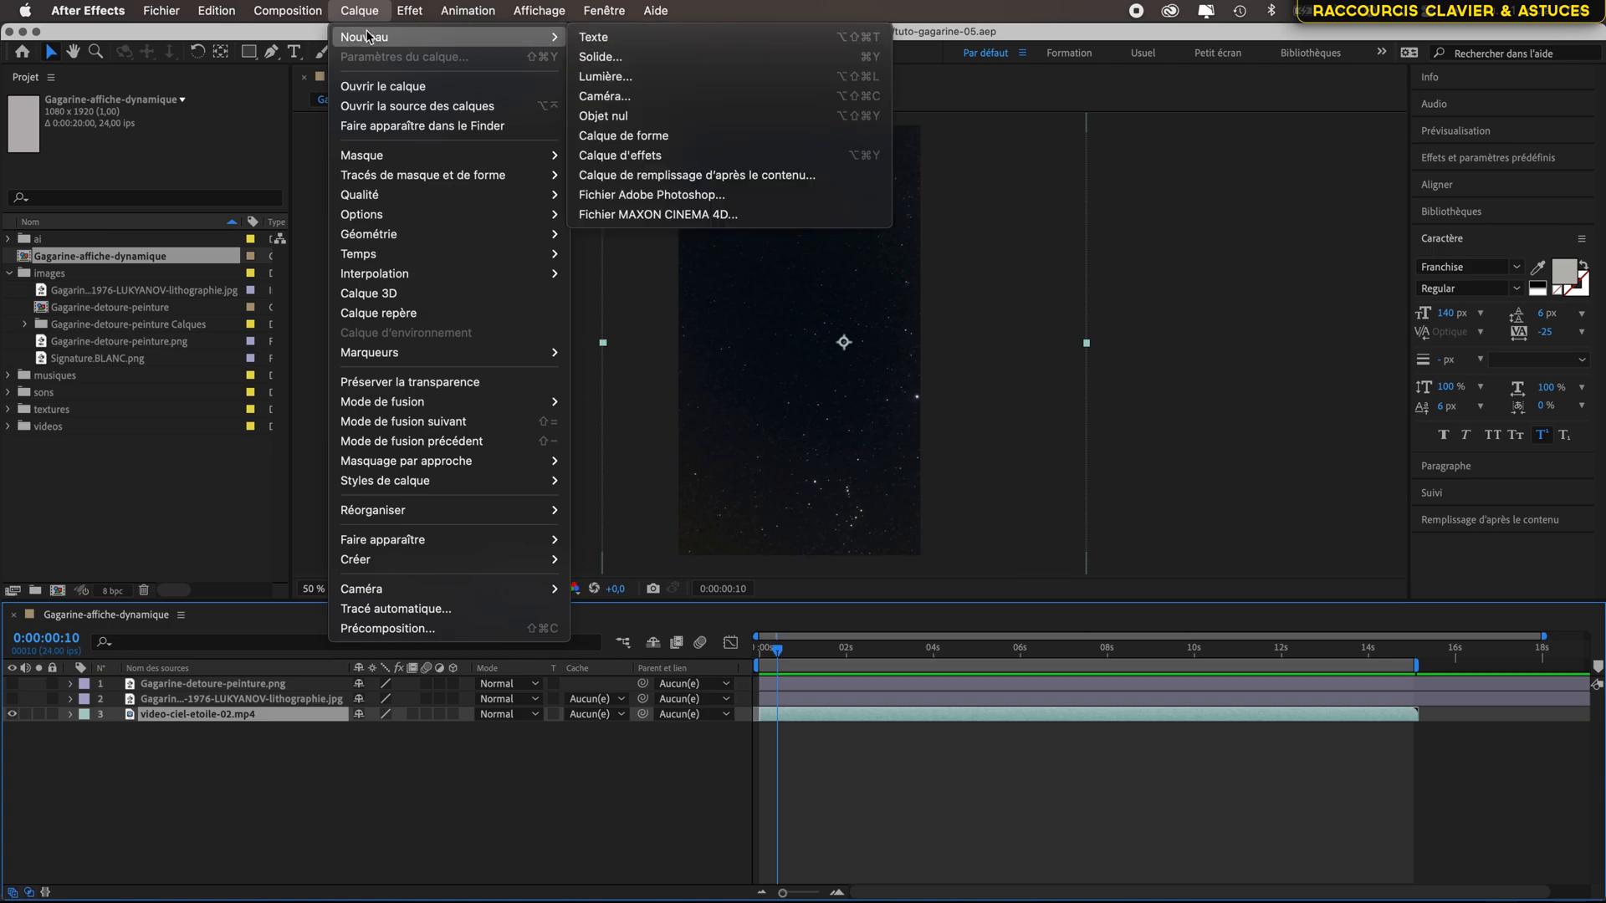
click(669, 57)
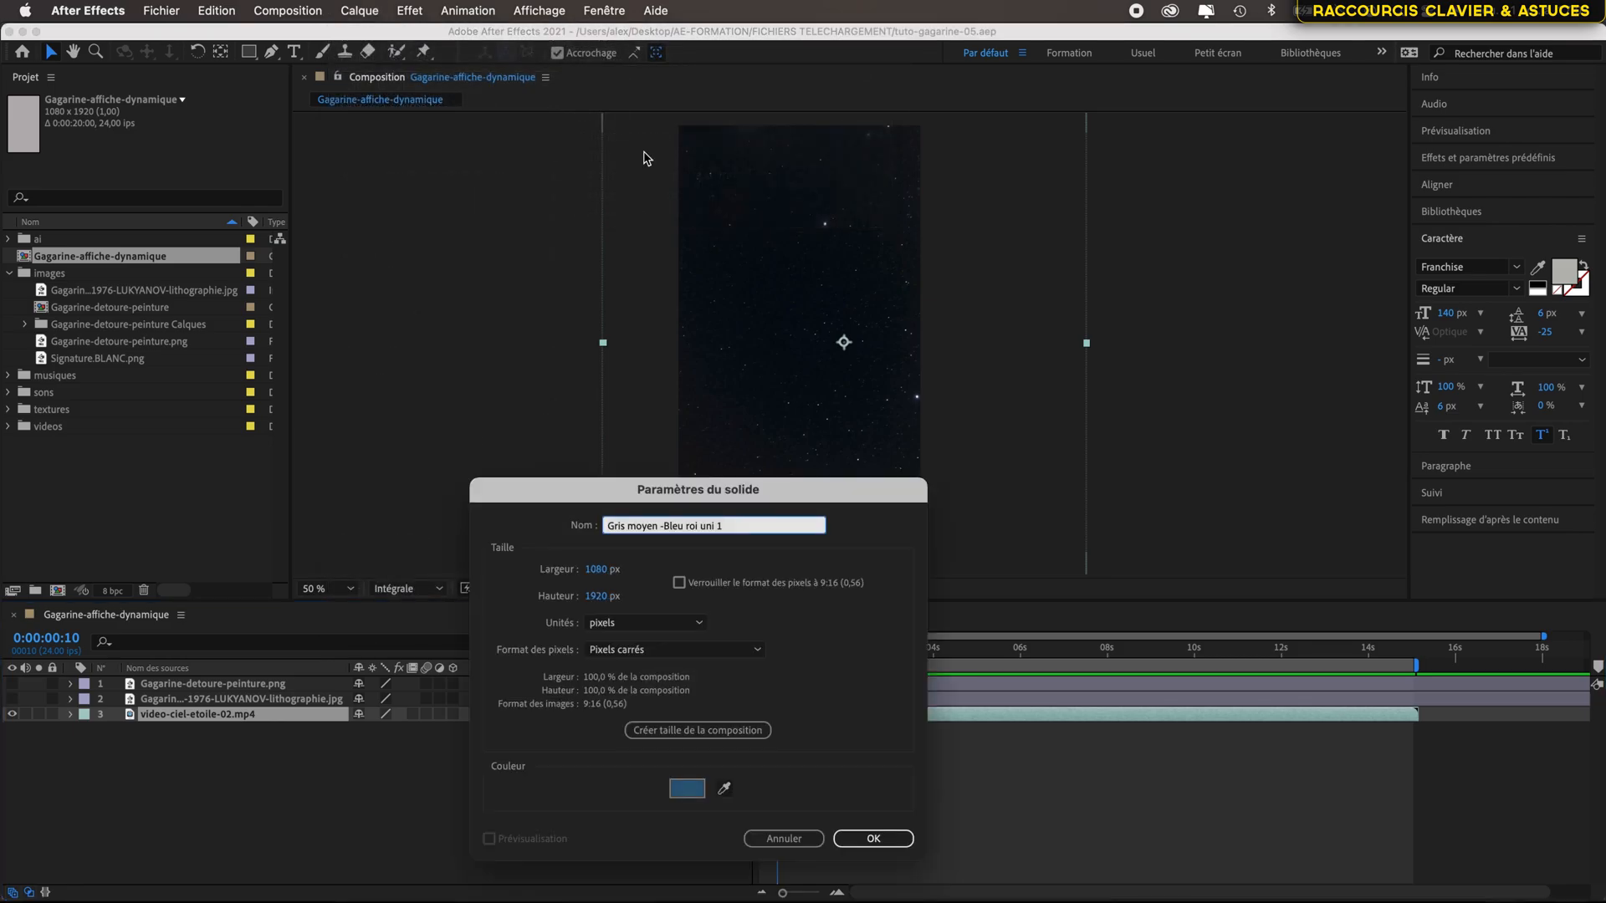
drag(574, 500, 782, 438)
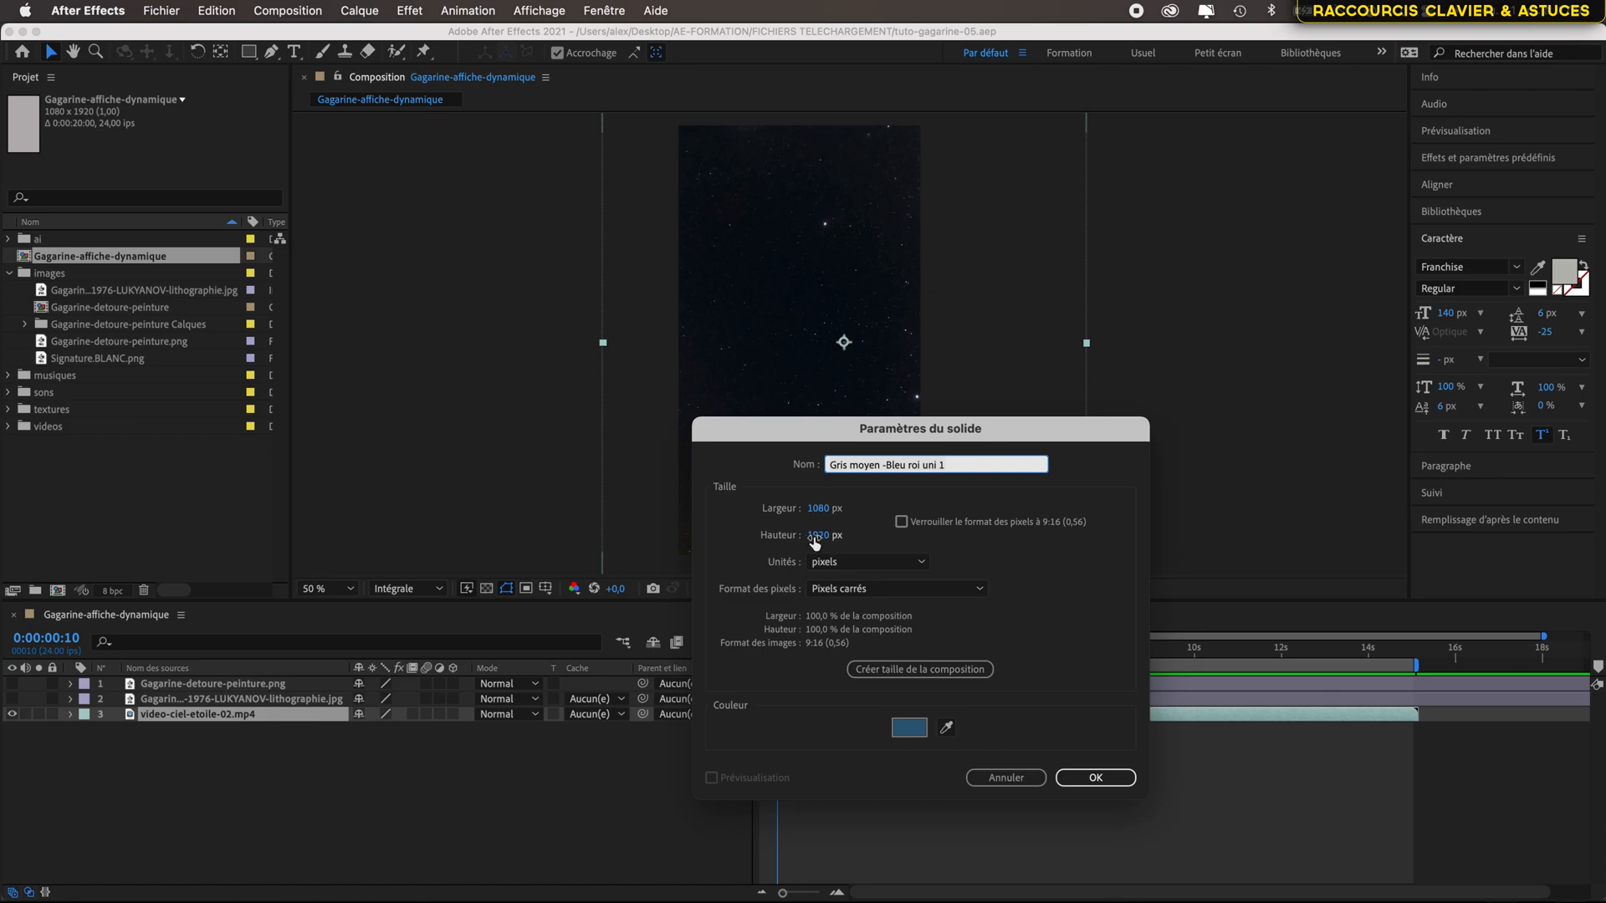
click(901, 524)
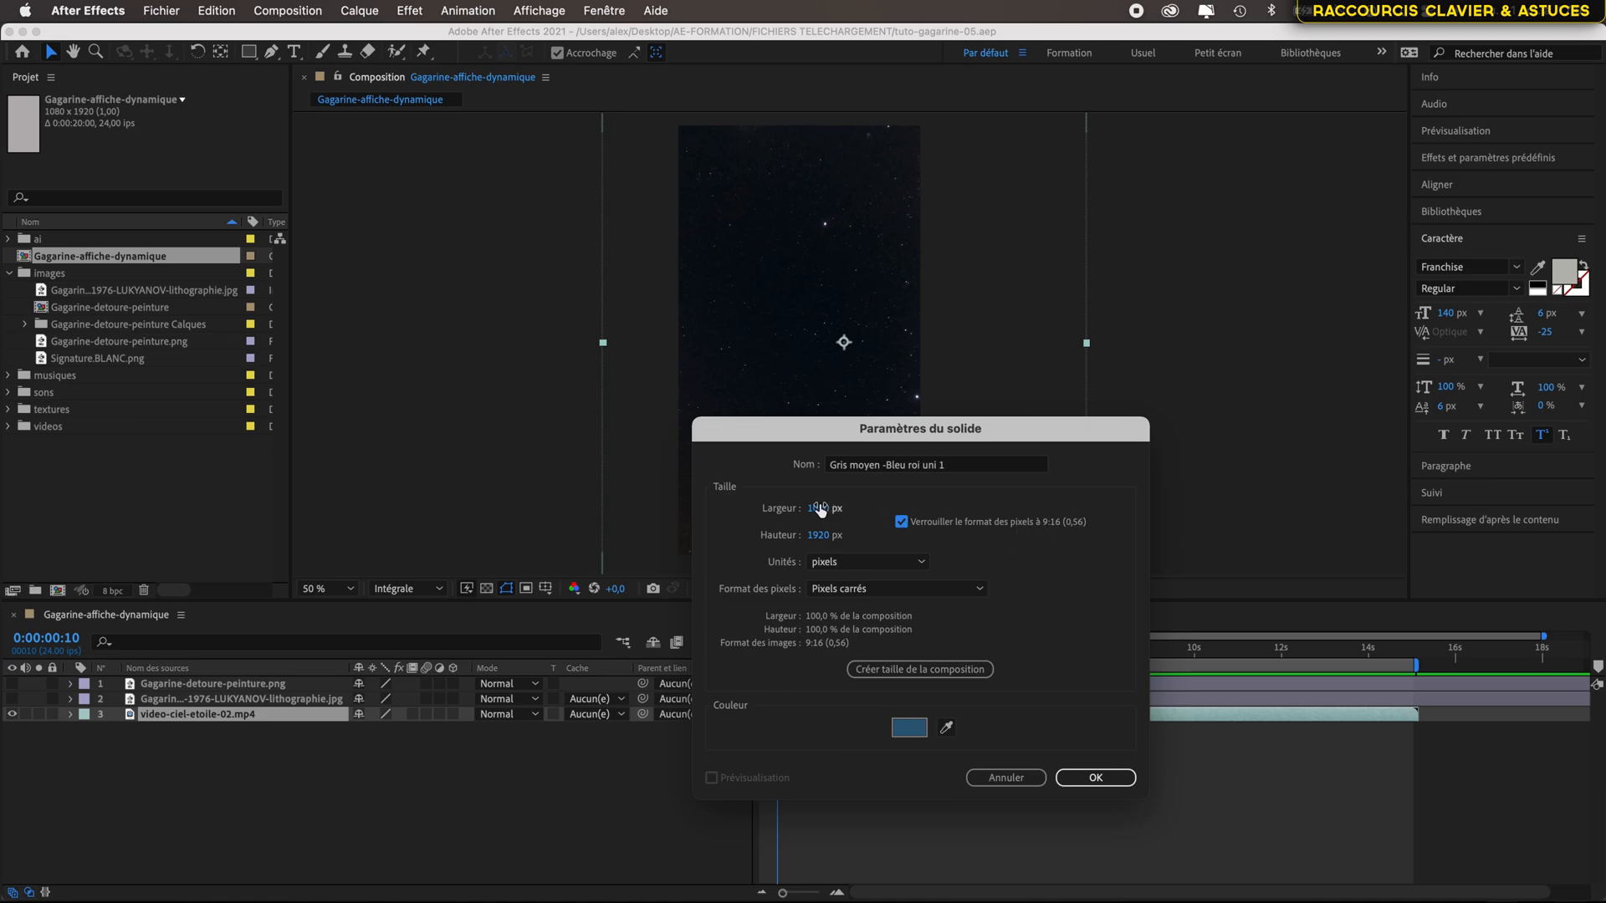
drag(820, 513, 1197, 568)
drag(818, 513, 1077, 513)
click(817, 508)
text(2)
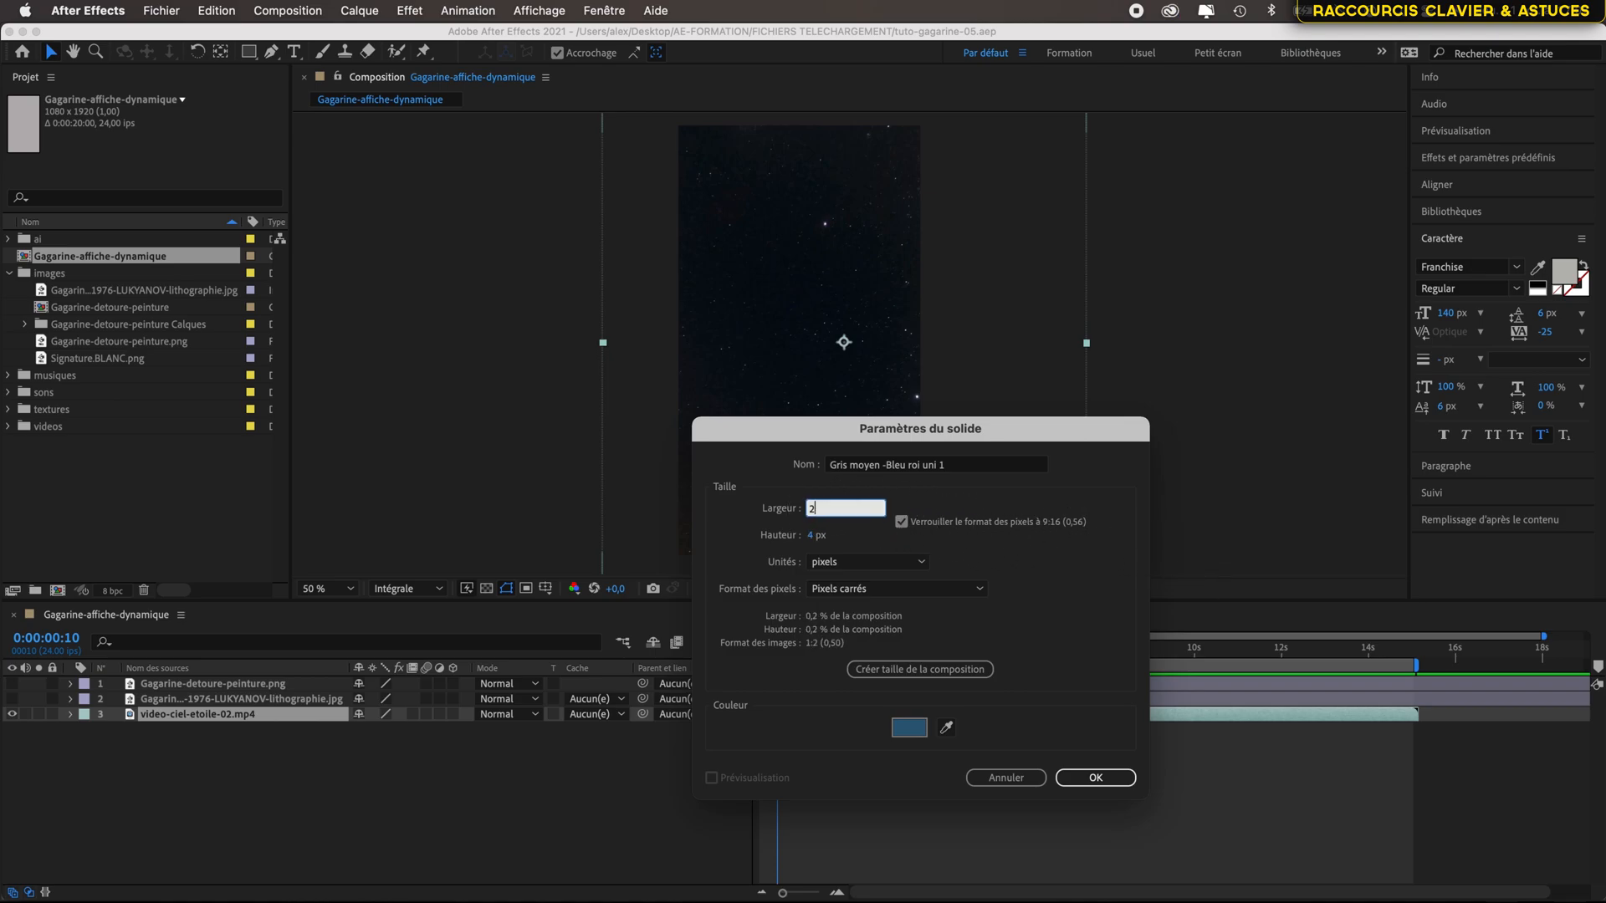
text(000)
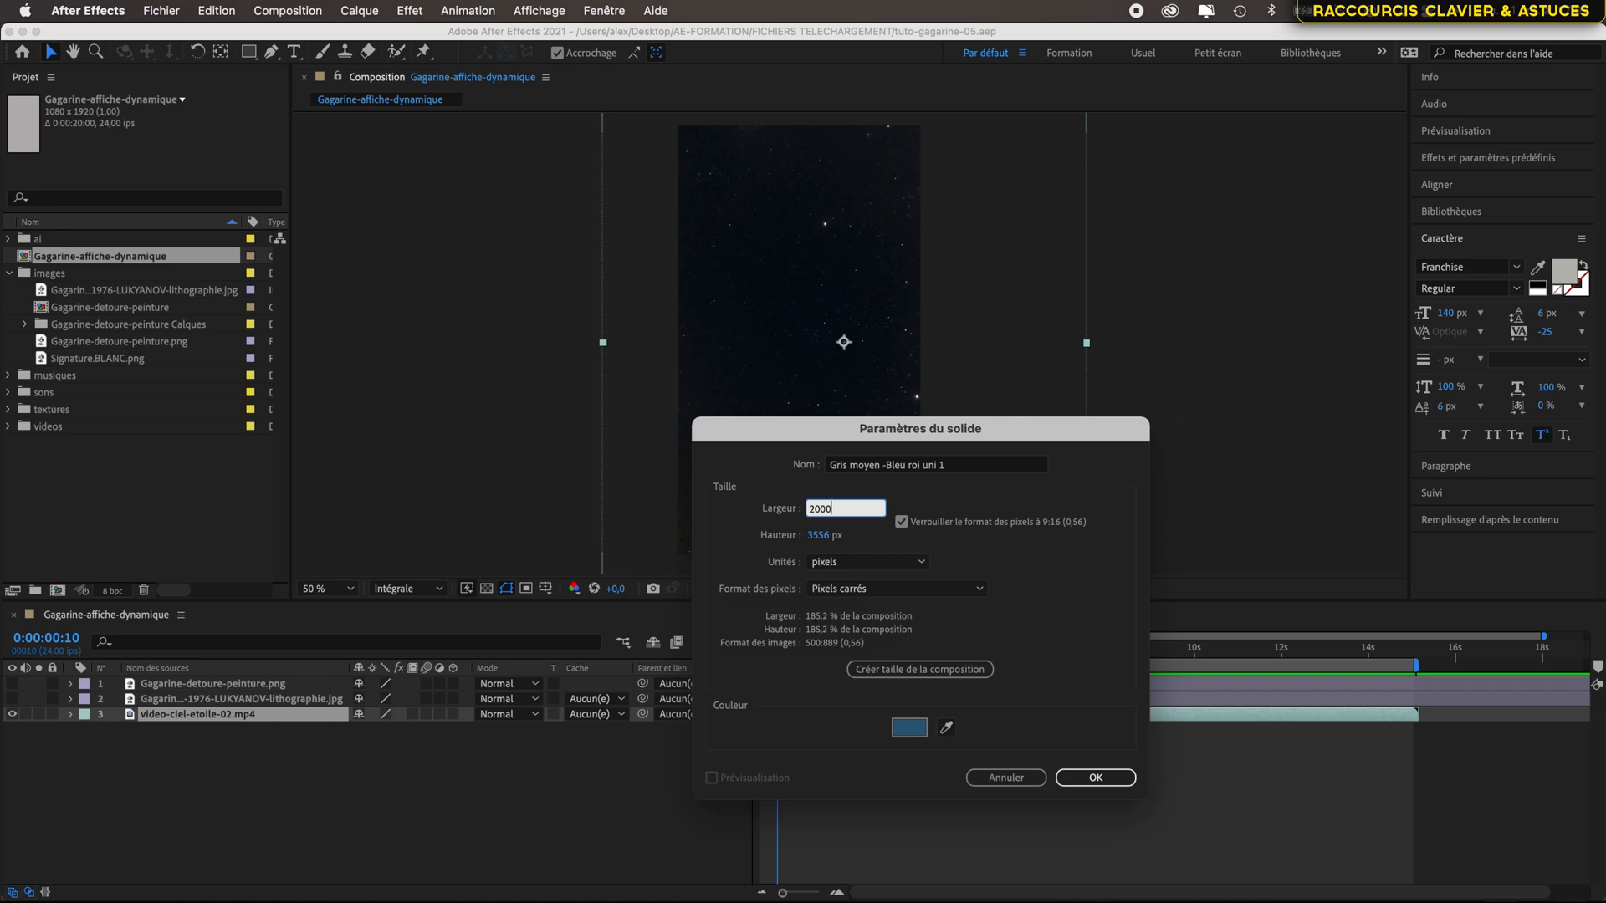
click(962, 495)
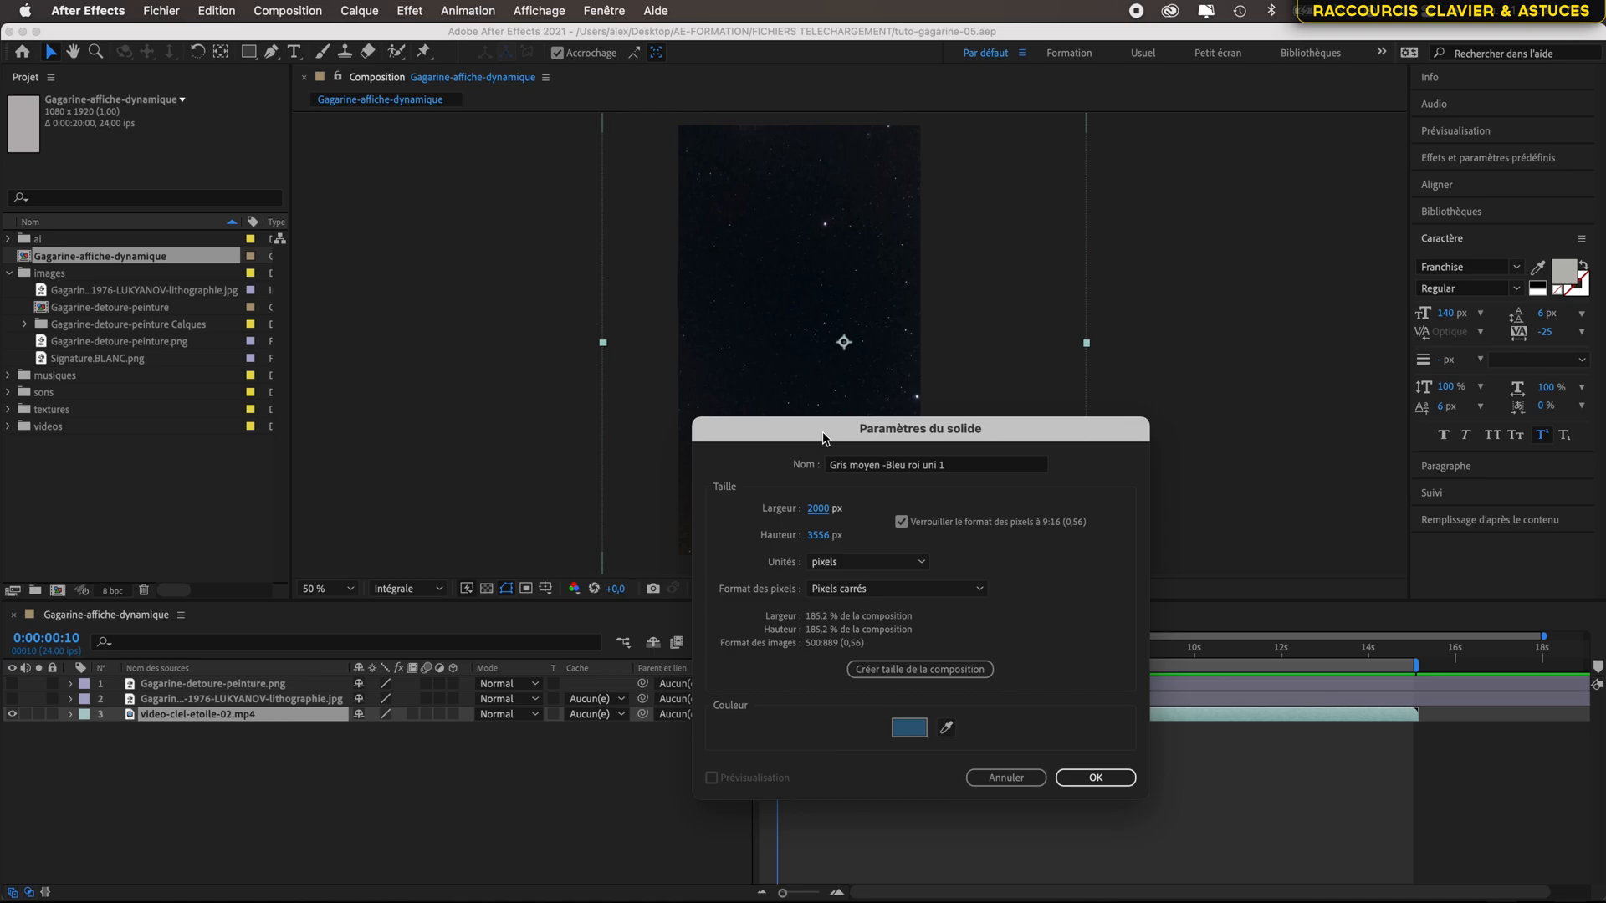
mouse_move(793, 441)
mouse_down()
mouse_move(439, 358)
mouse_move(679, 336)
mouse_move(766, 492)
mouse_move(774, 460)
mouse_up()
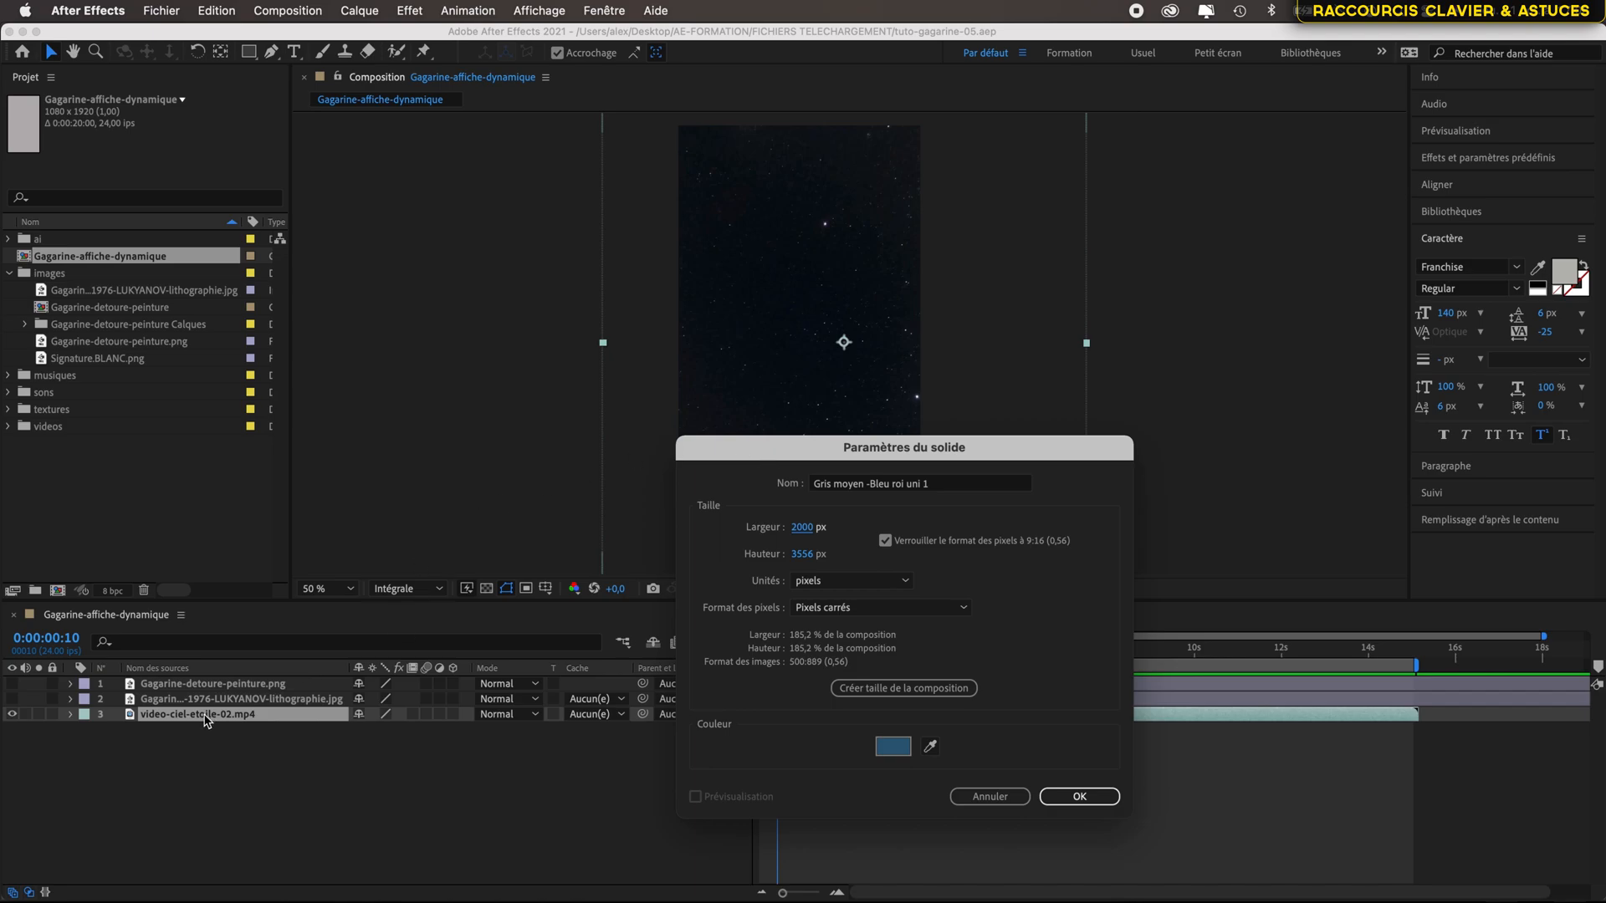
click(899, 751)
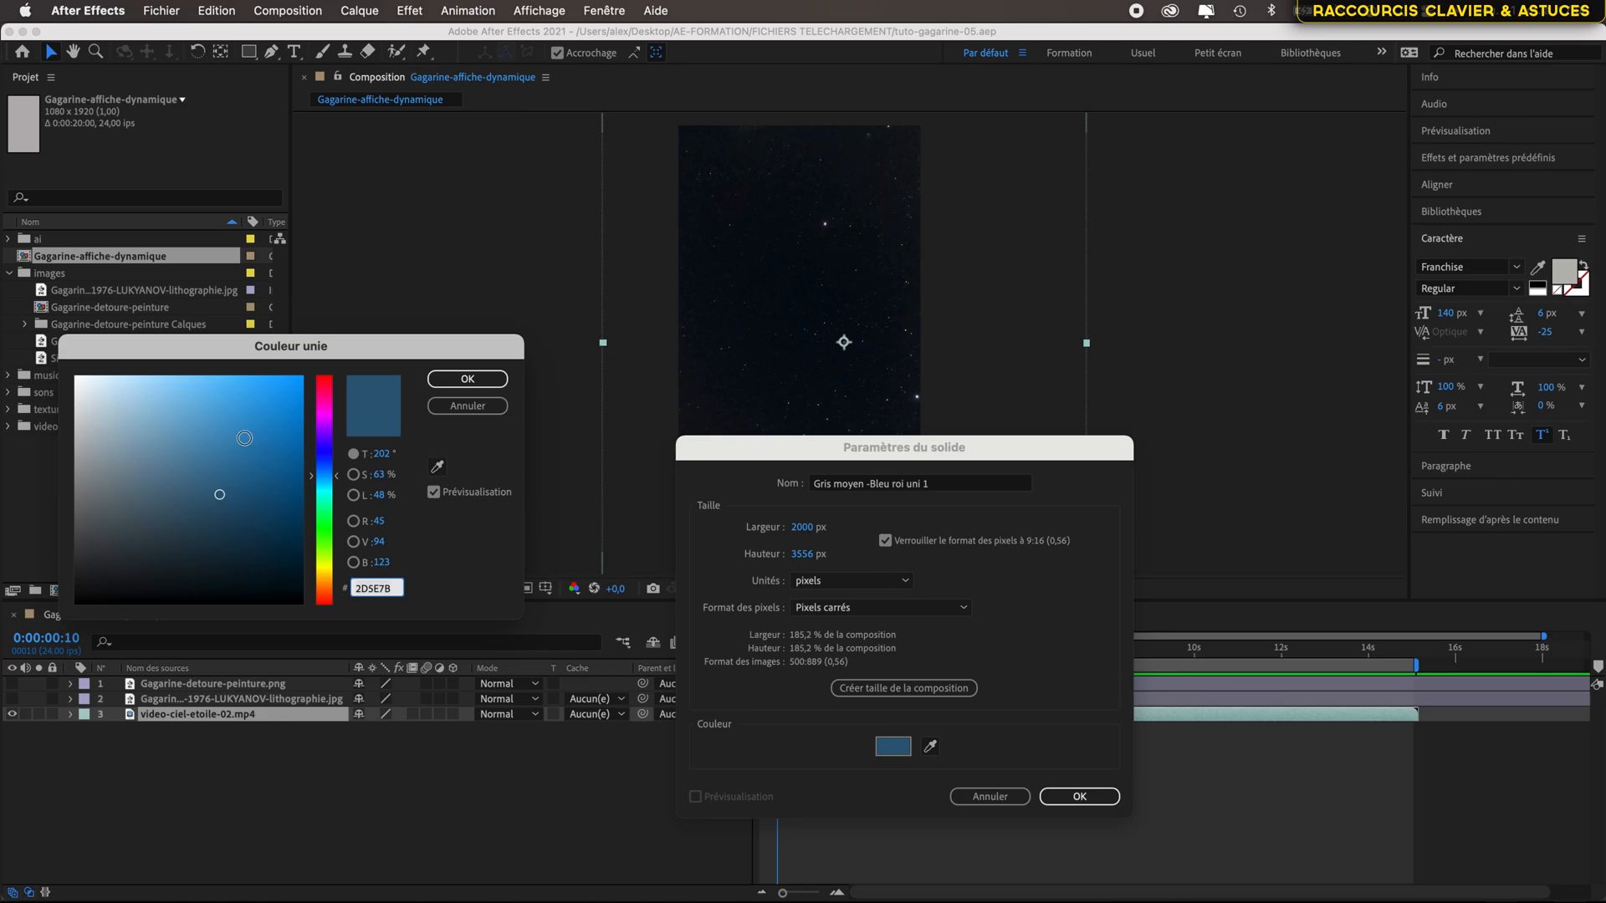
click(474, 407)
drag(1075, 460, 1199, 434)
click(1117, 770)
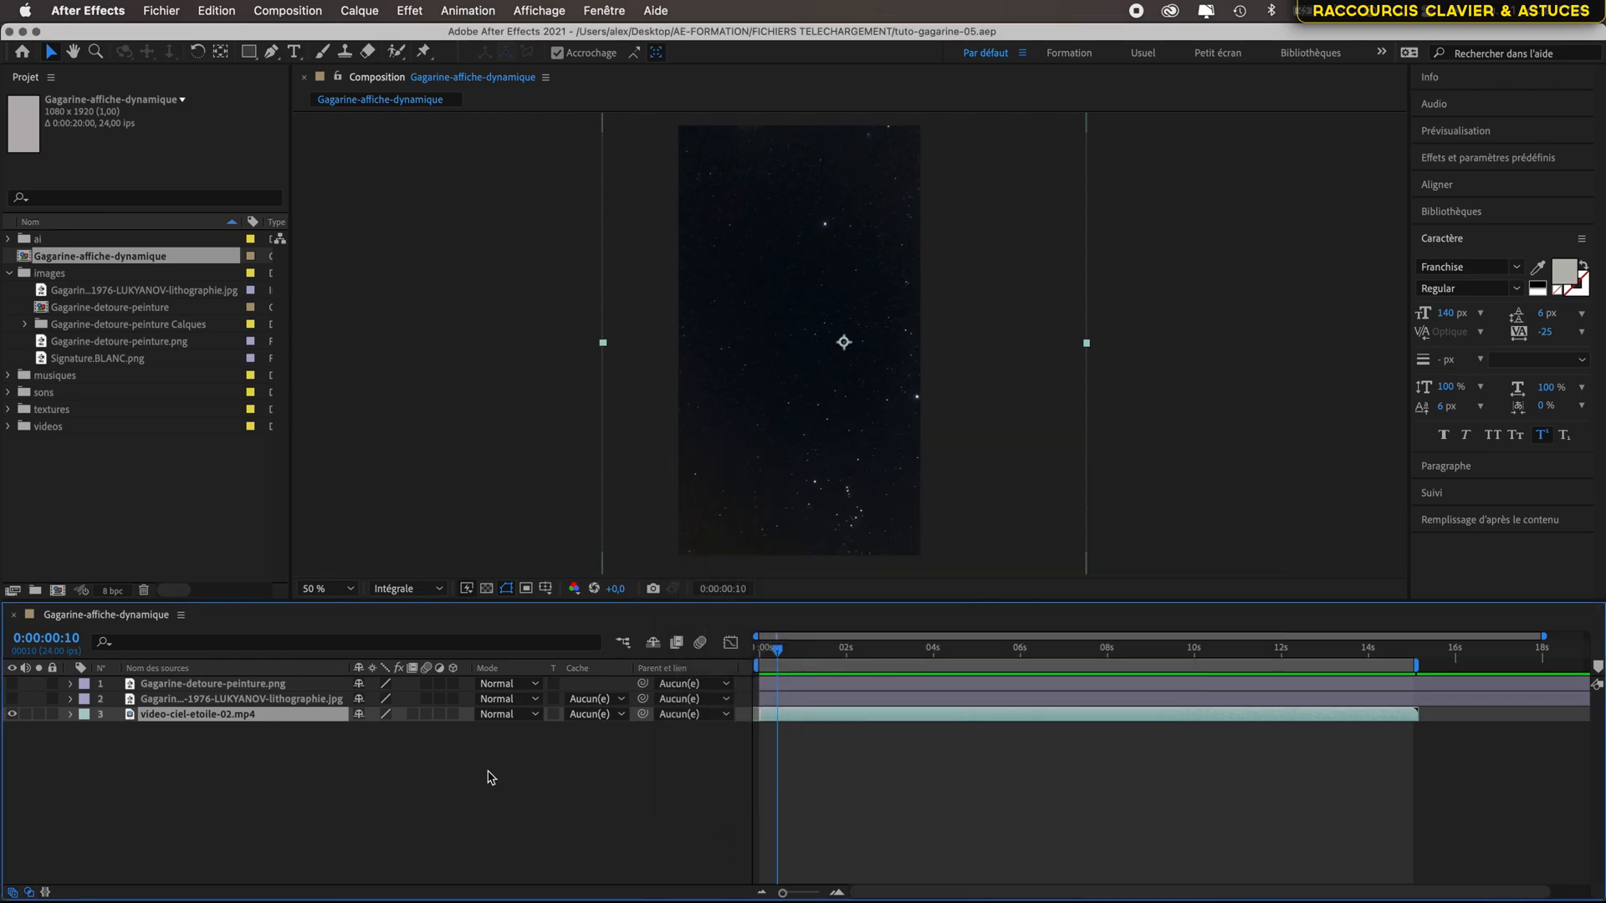
Step: Show the lithograph poster layer and set up a new solid 2000 px wide with its 9:16 proportions locked
click(11, 699)
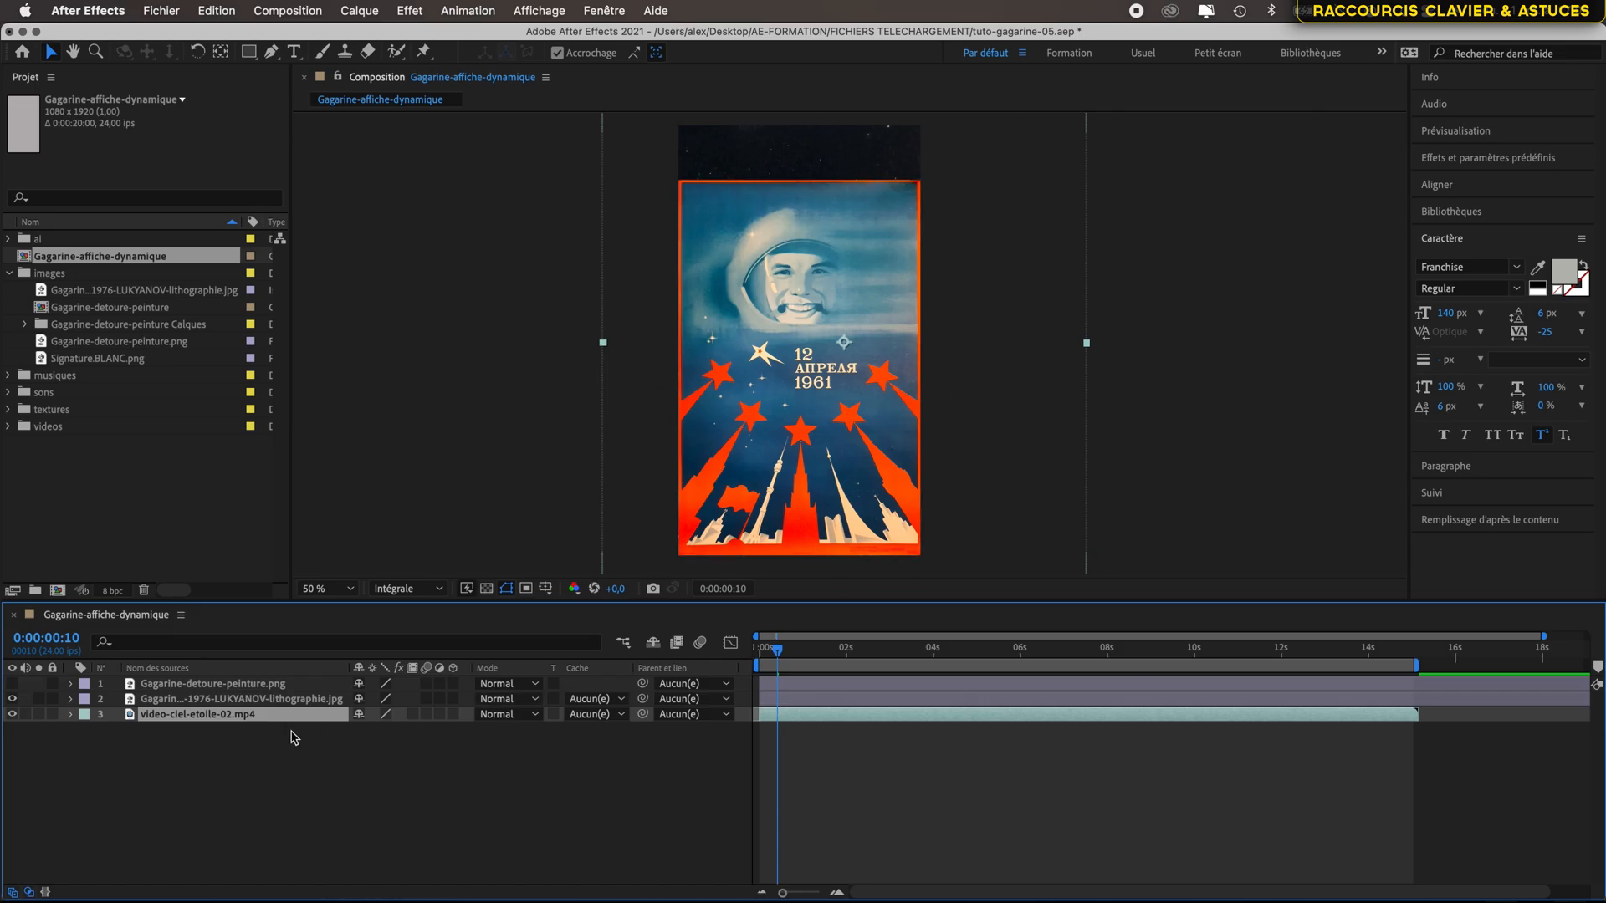
click(359, 11)
mouse_move(389, 37)
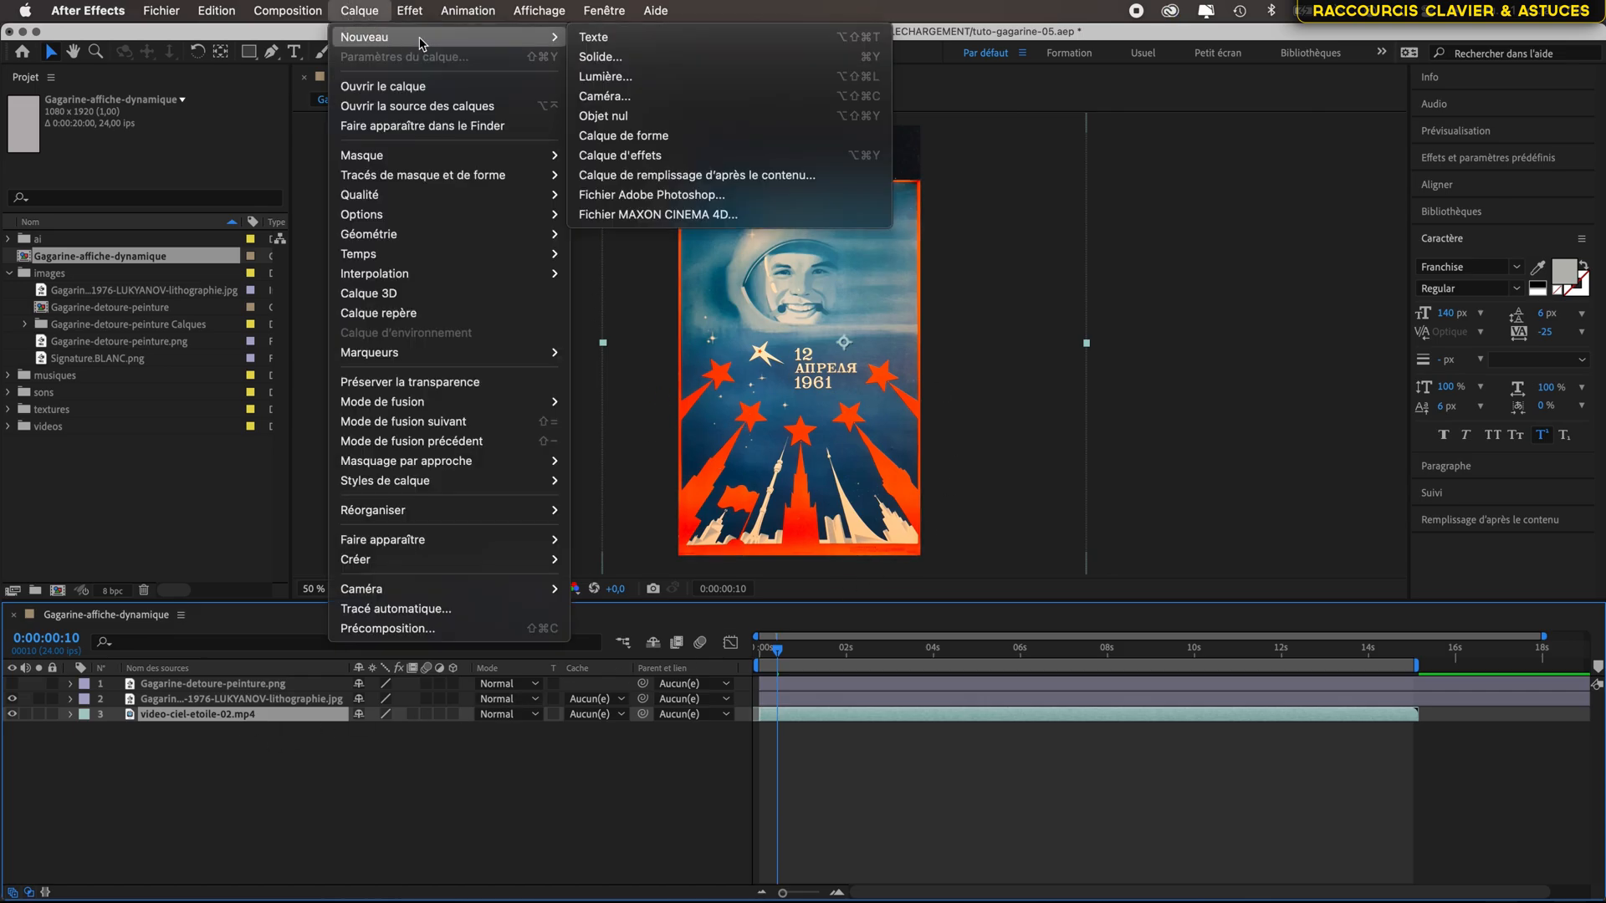
click(659, 57)
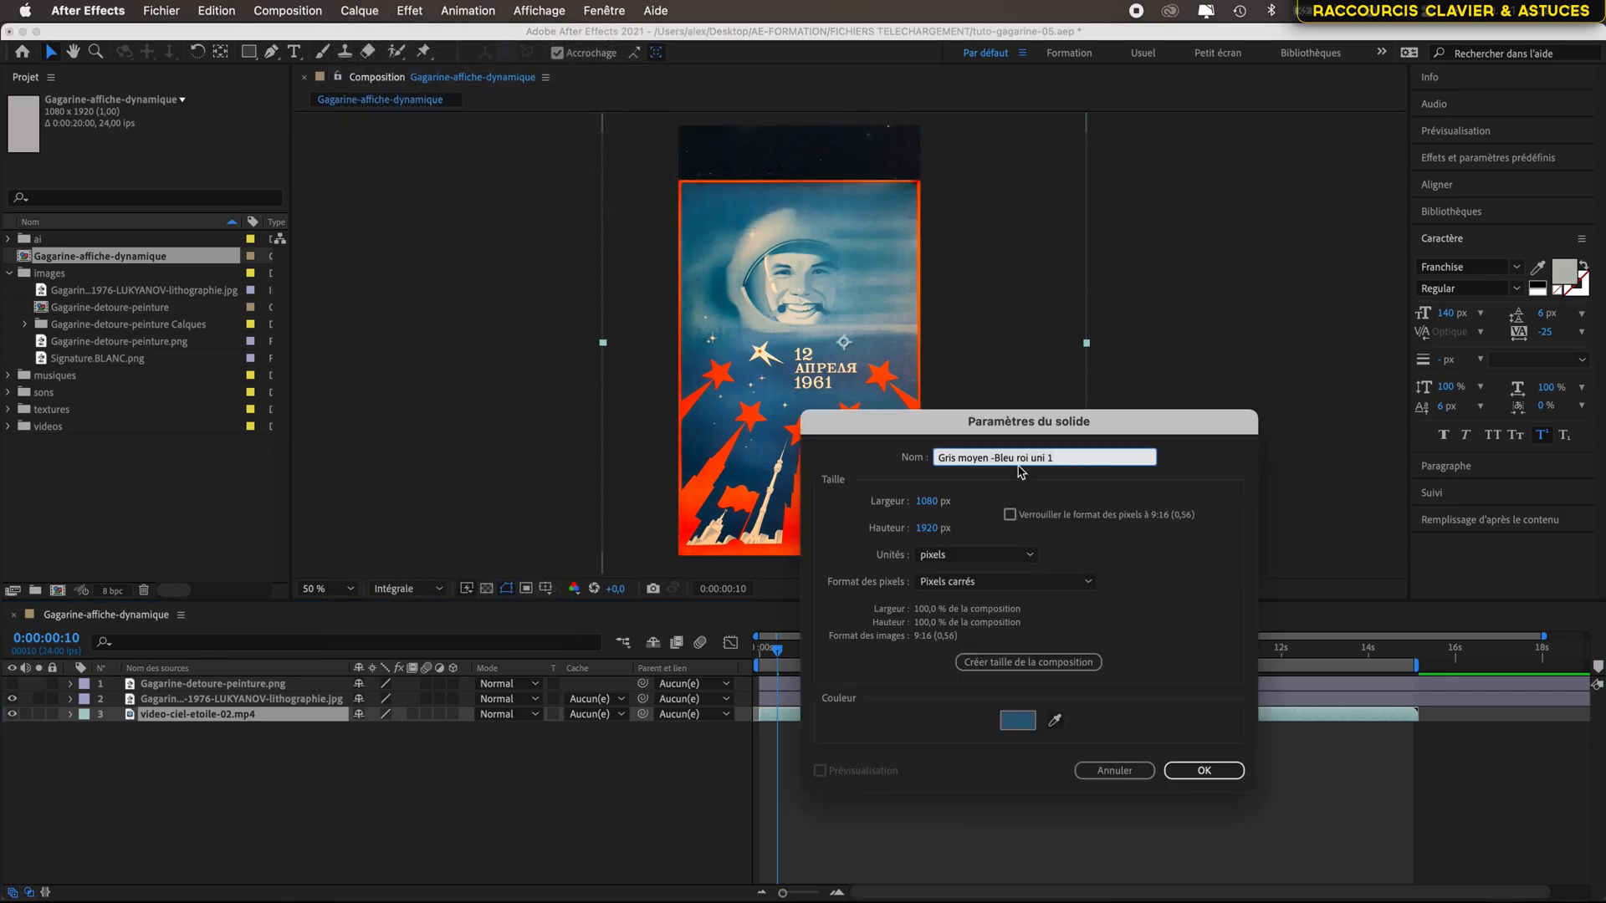
click(930, 527)
click(1009, 514)
click(927, 501)
text(20)
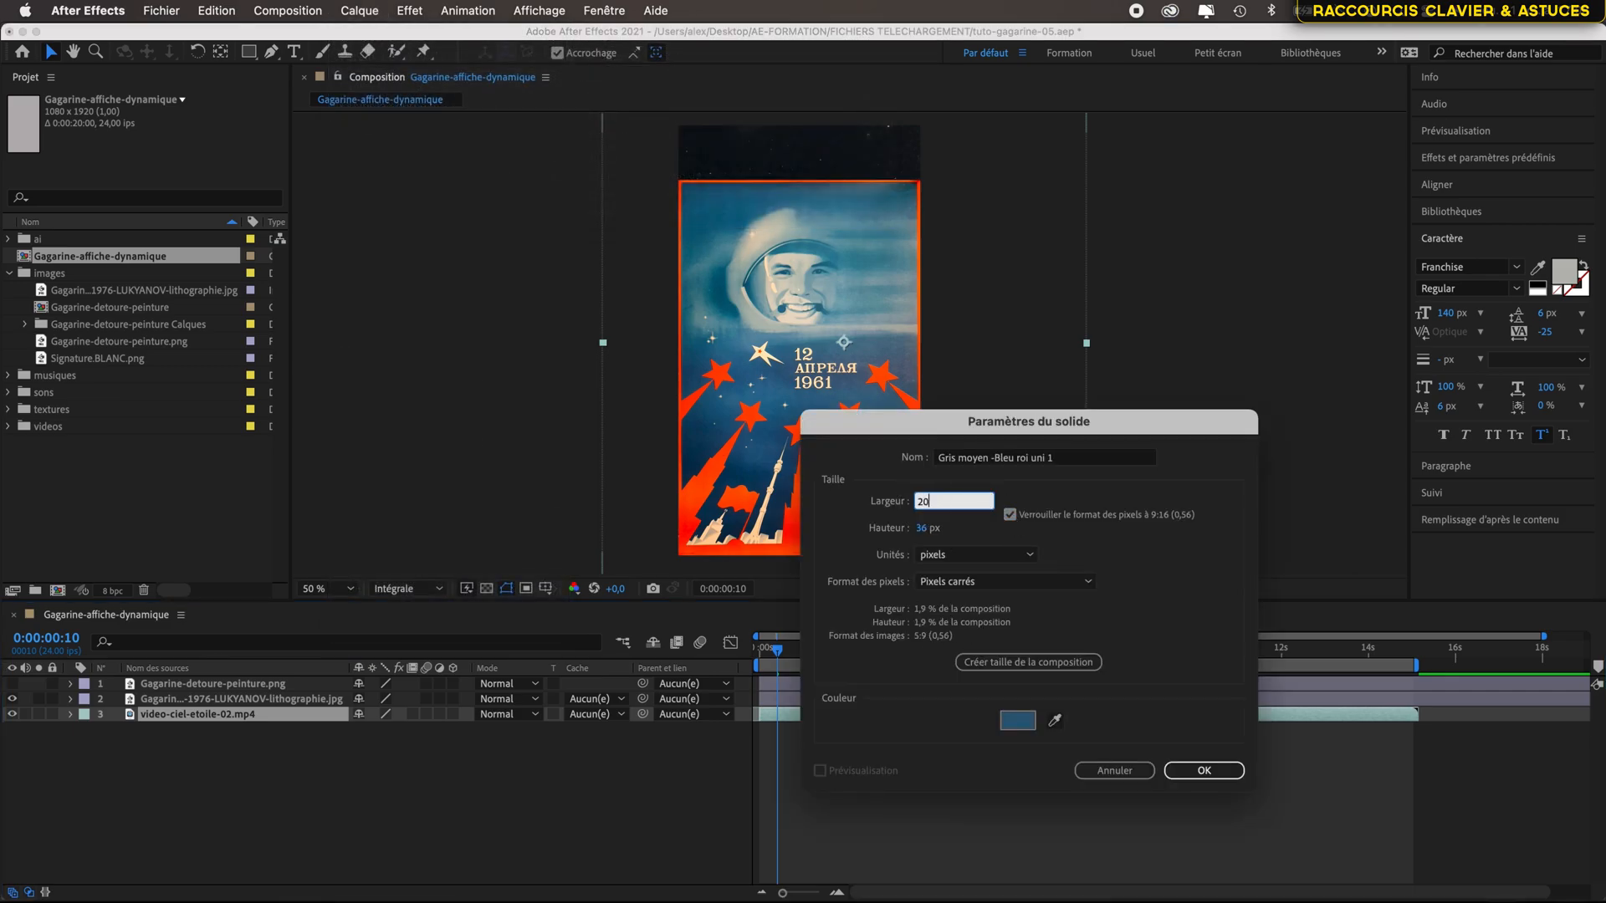
text(00)
key(Tab)
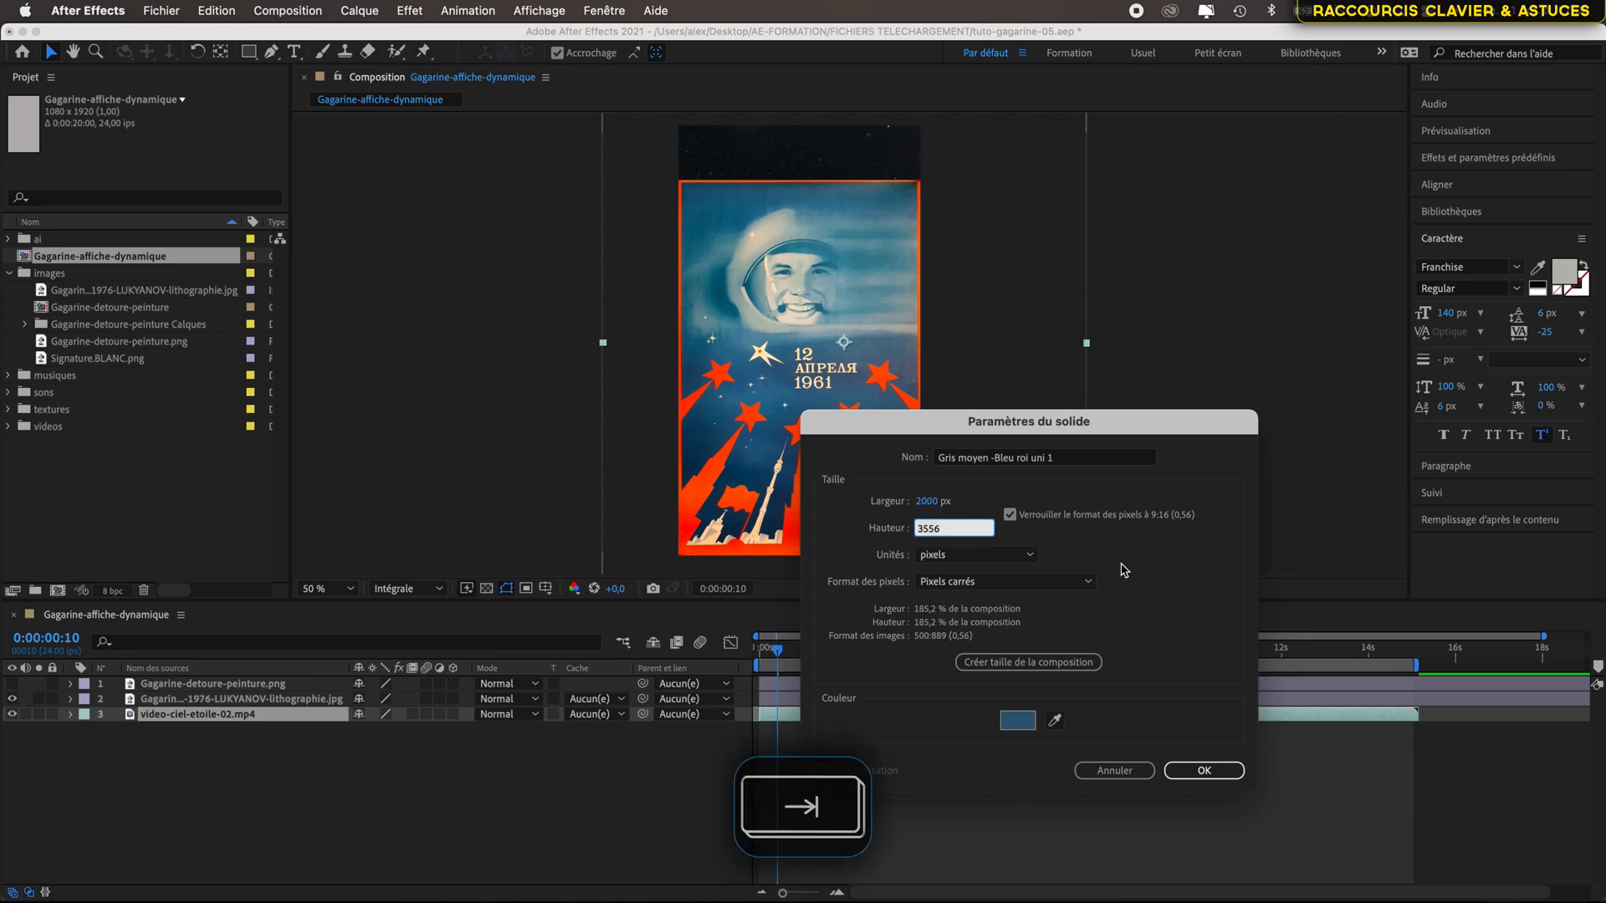
Step: Sample the poster's dark blue as the solid's colour, create the solid, and hide the lithograph layer again
click(1056, 720)
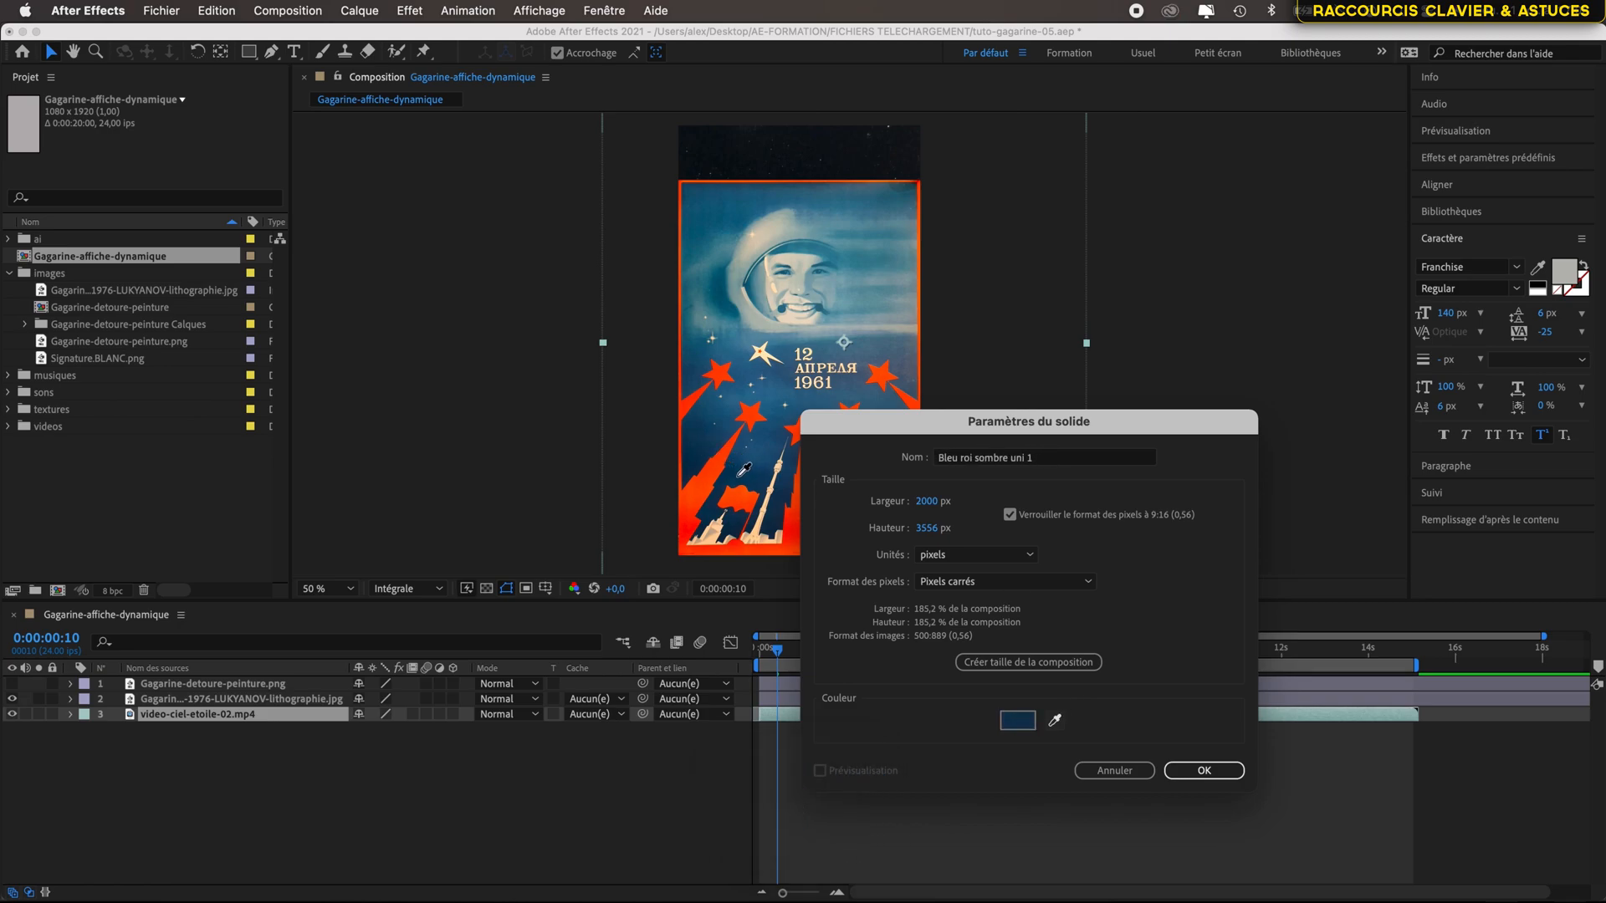
click(742, 477)
drag(918, 435, 735, 447)
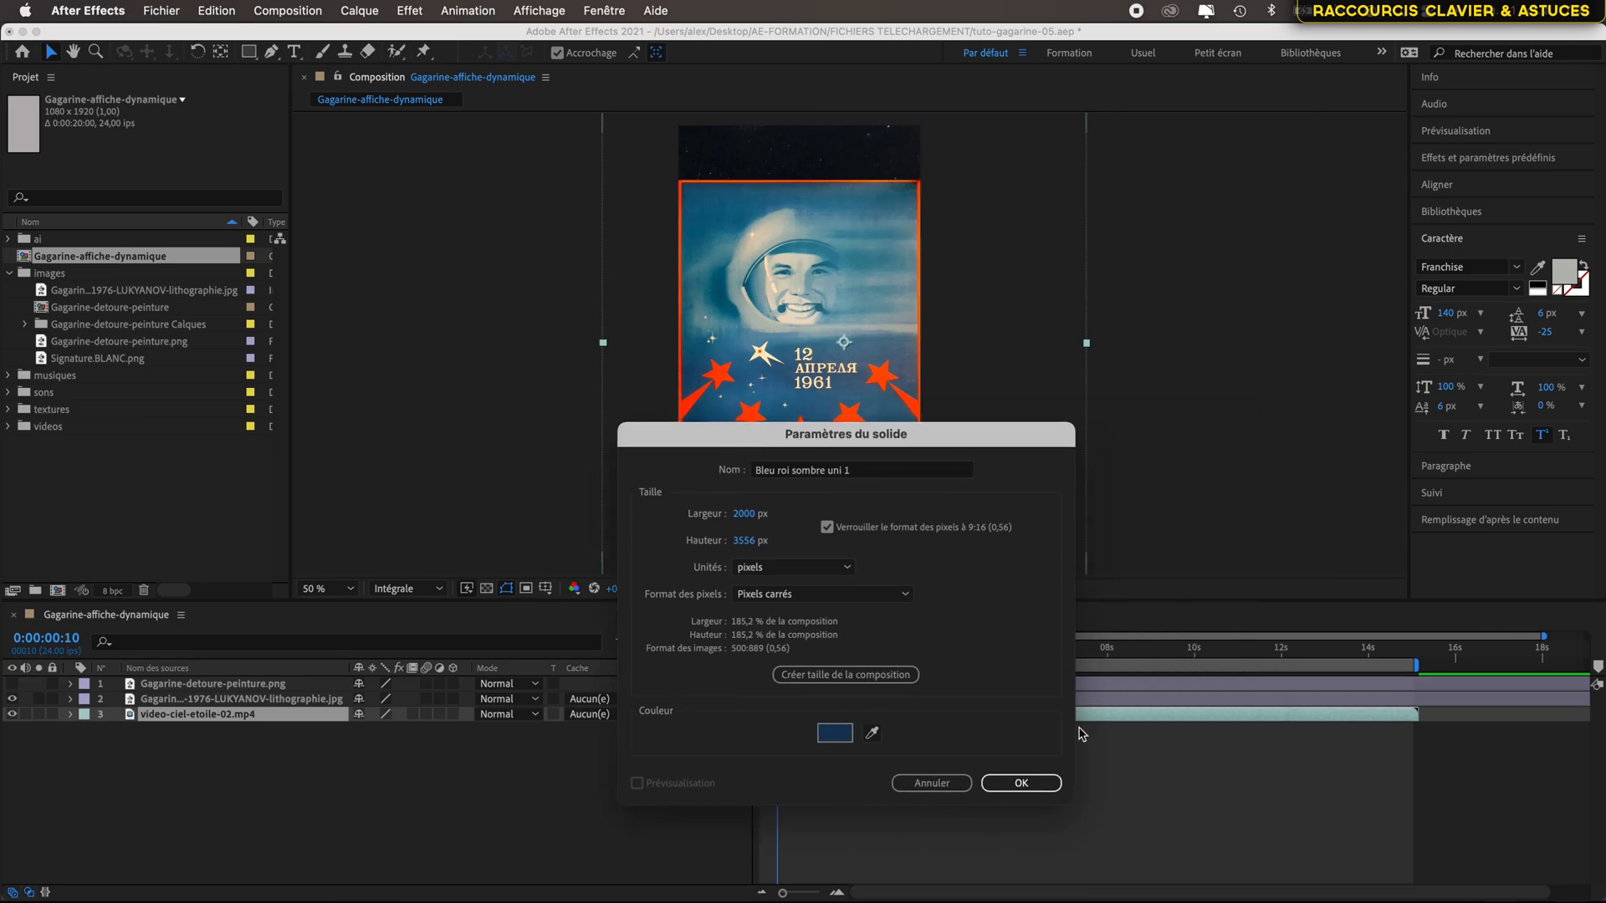
click(1021, 784)
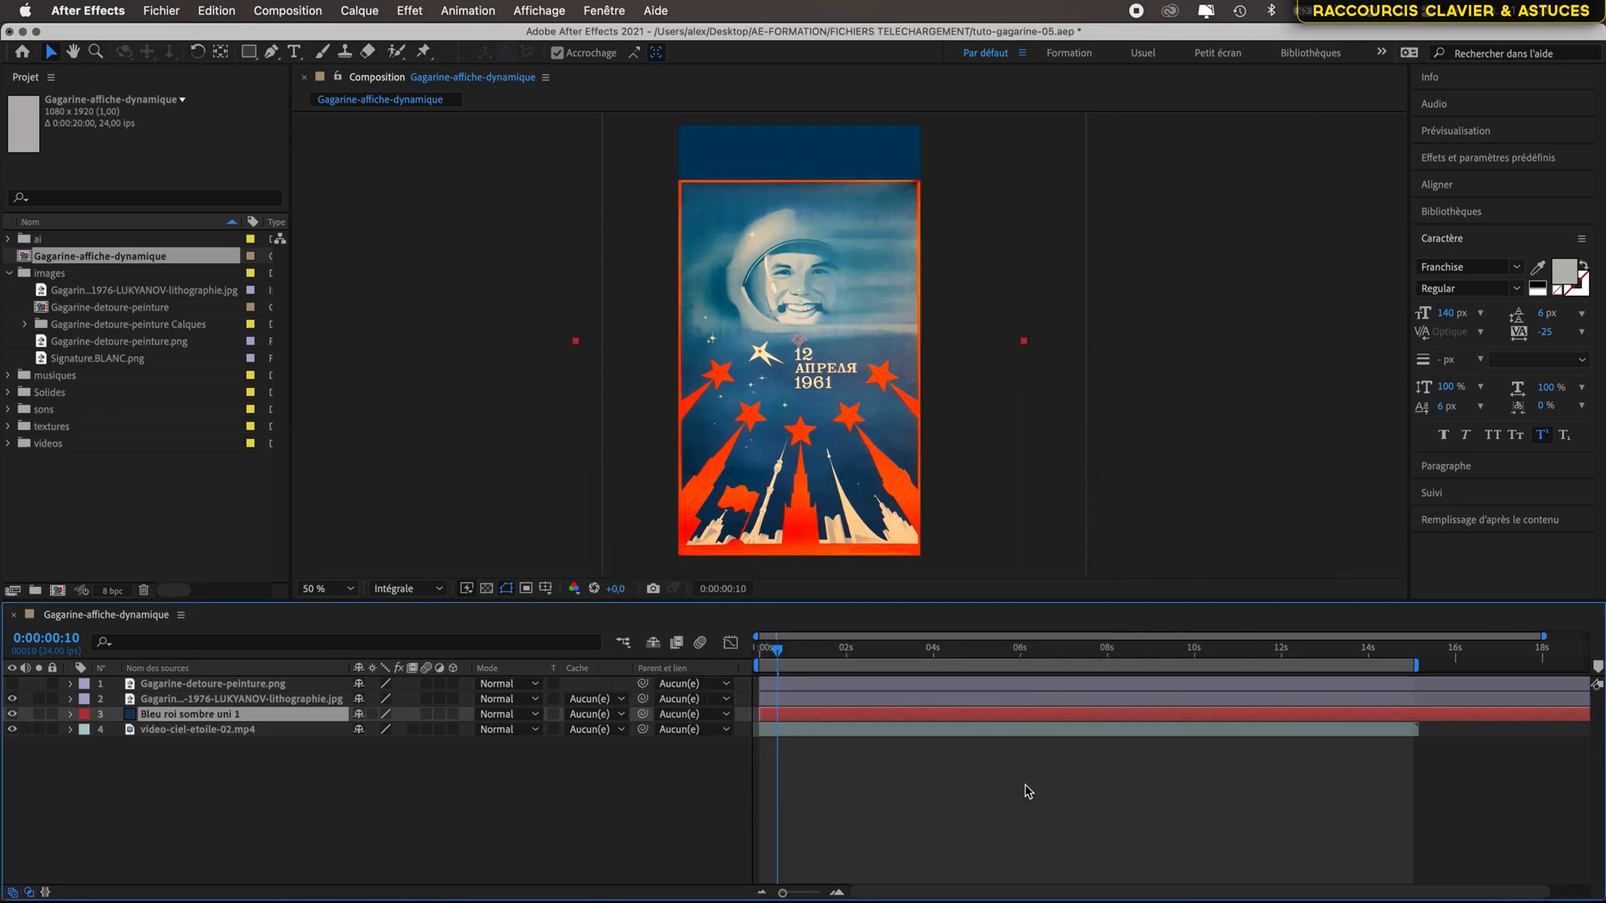
click(11, 698)
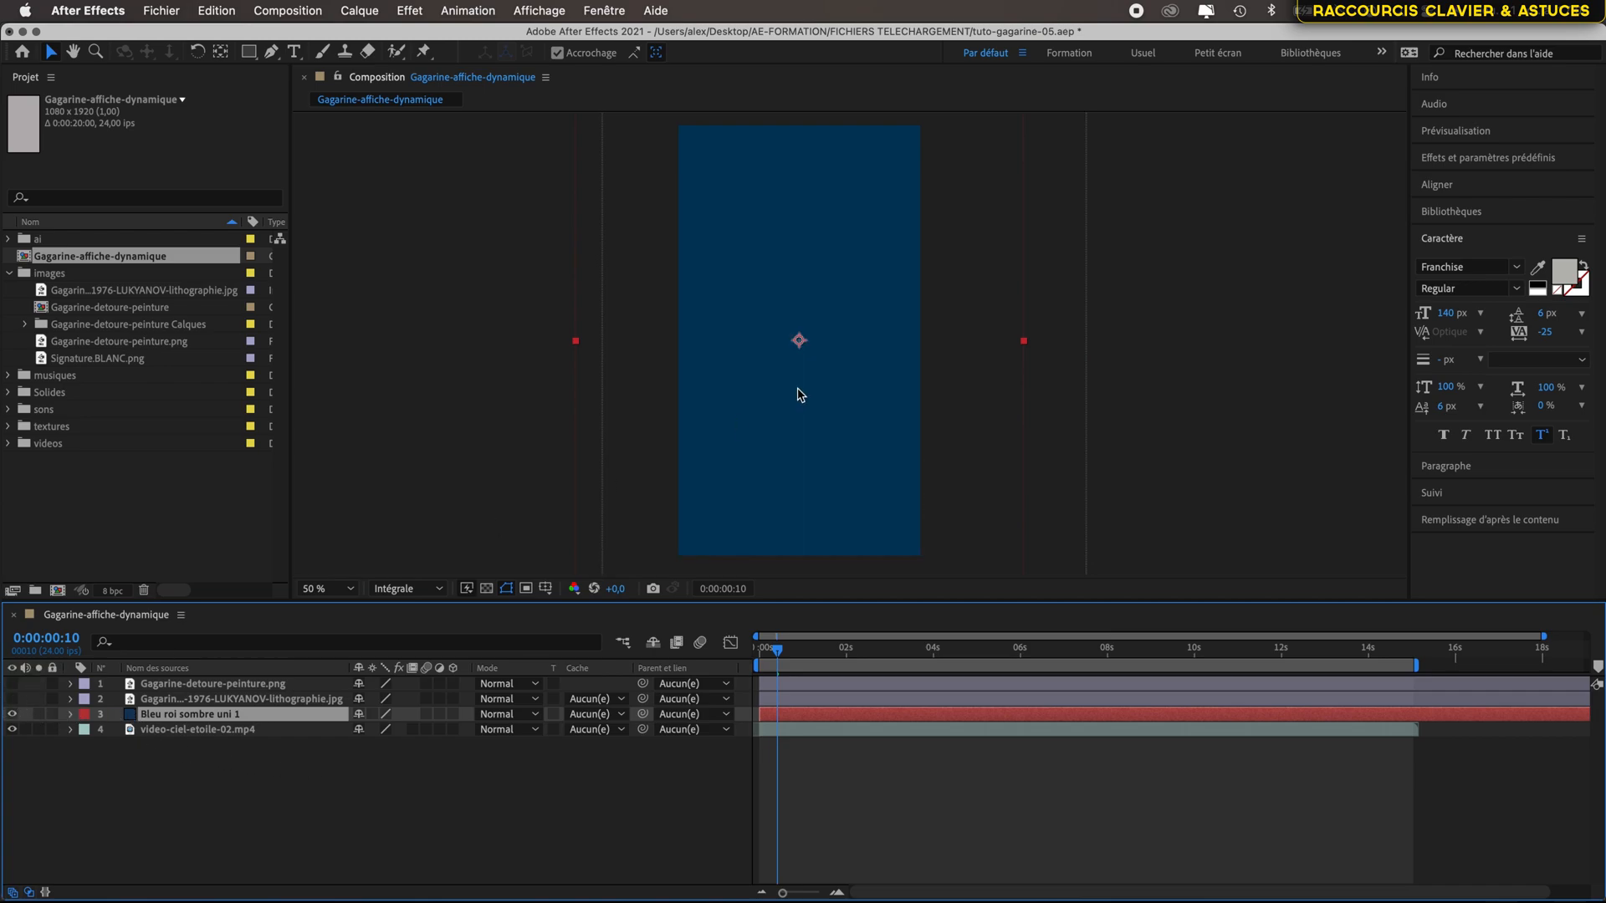
scroll(944, 317, down, 1)
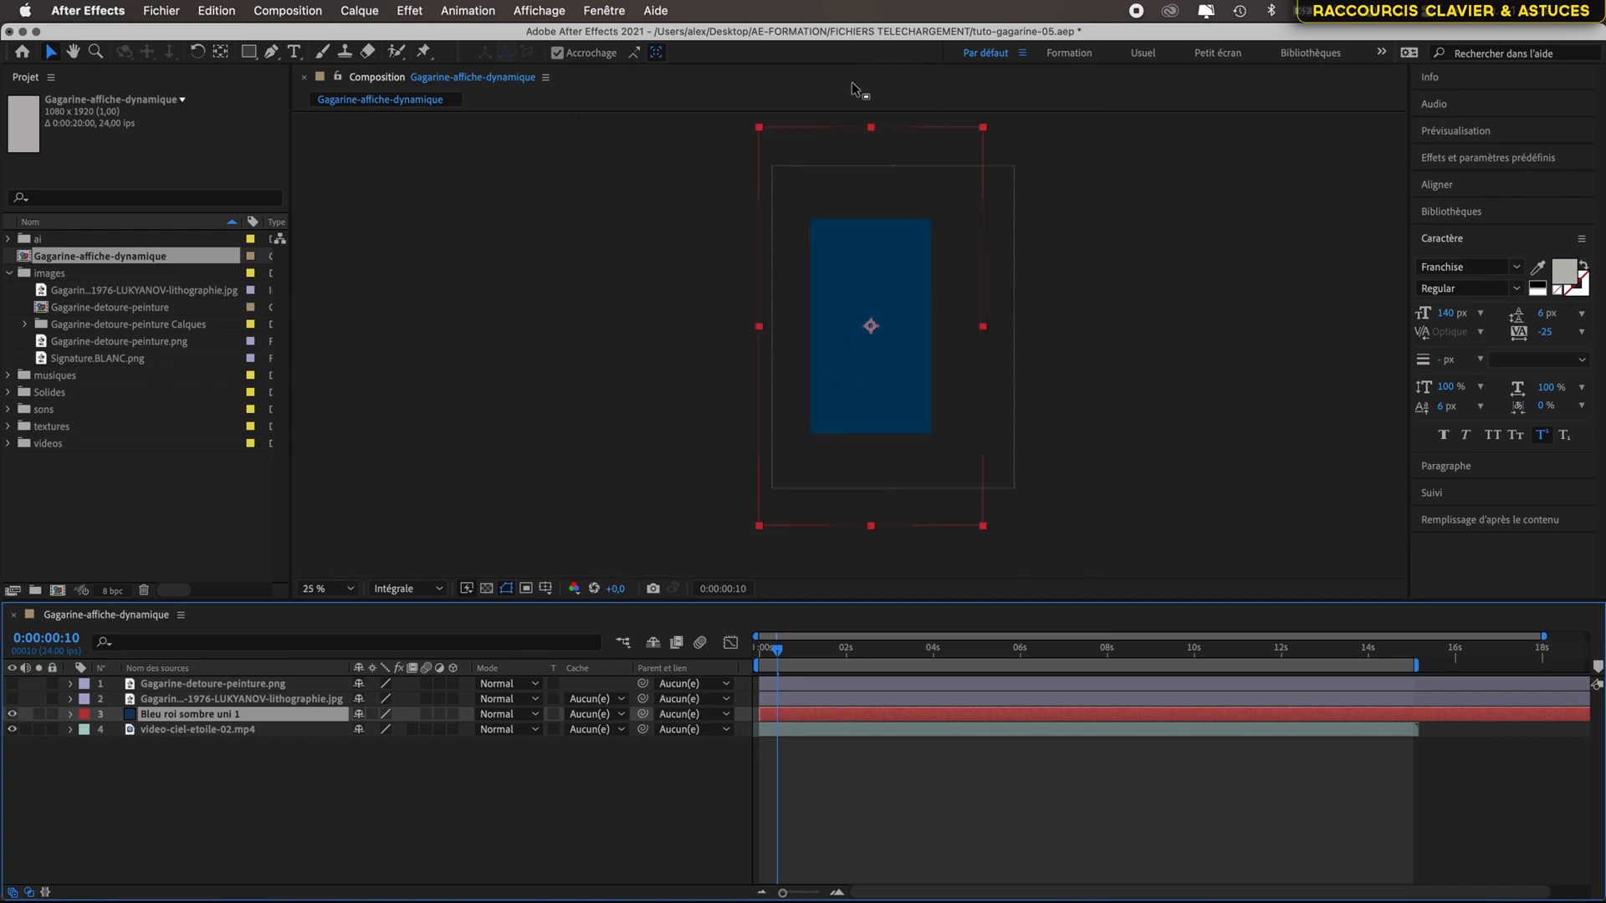
click(800, 734)
click(801, 716)
scroll(1456, 762, right, 2)
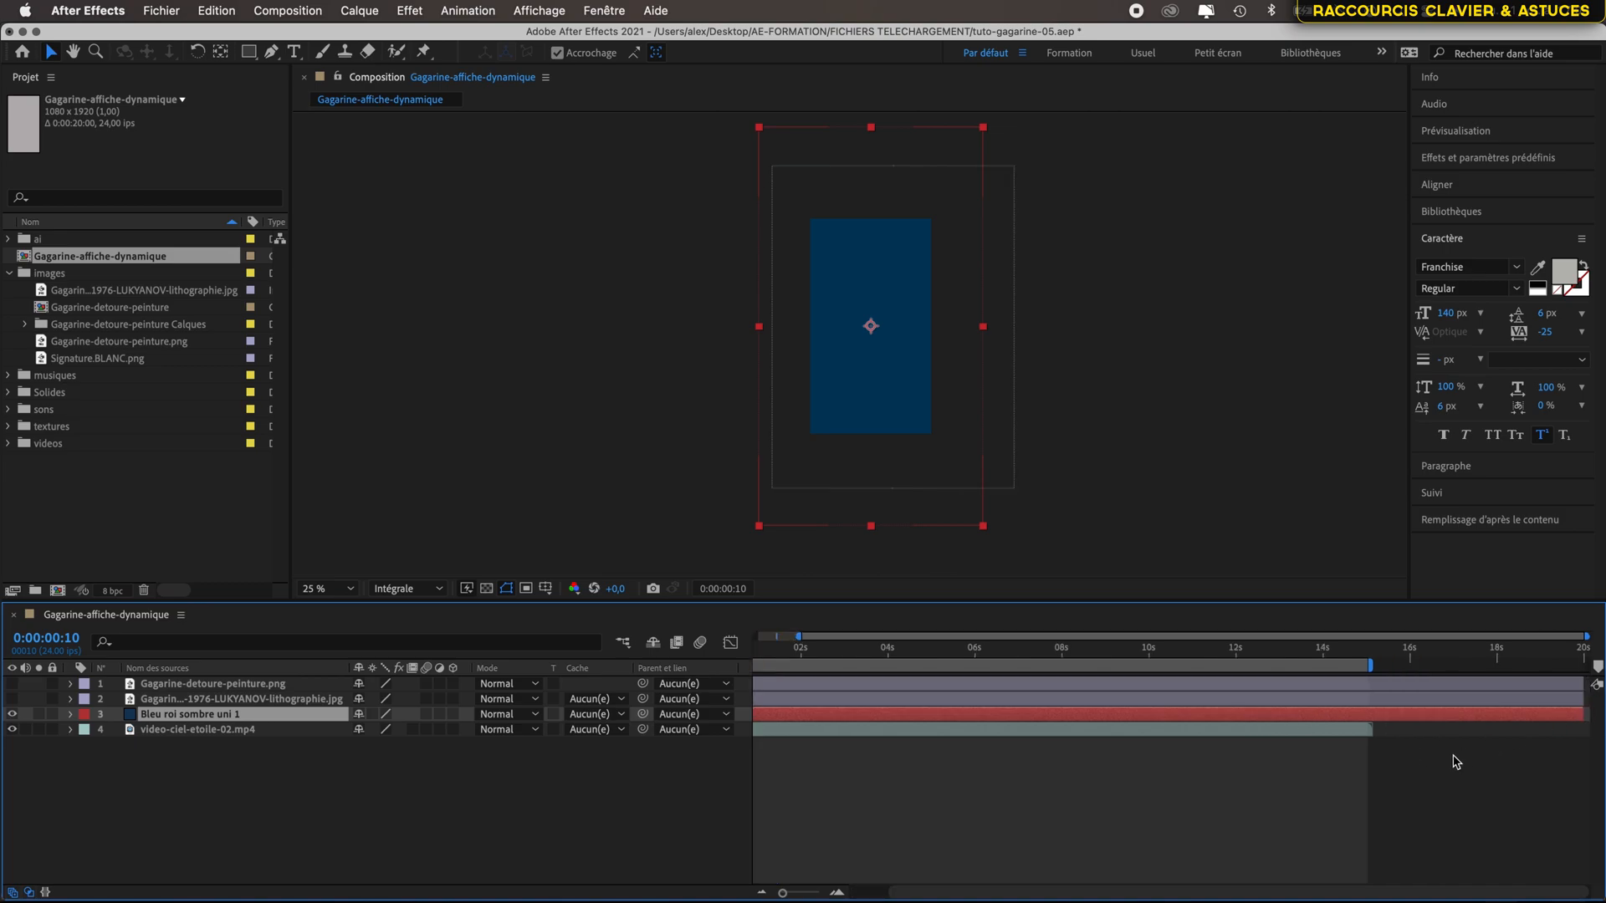
scroll(1138, 749, left, 2)
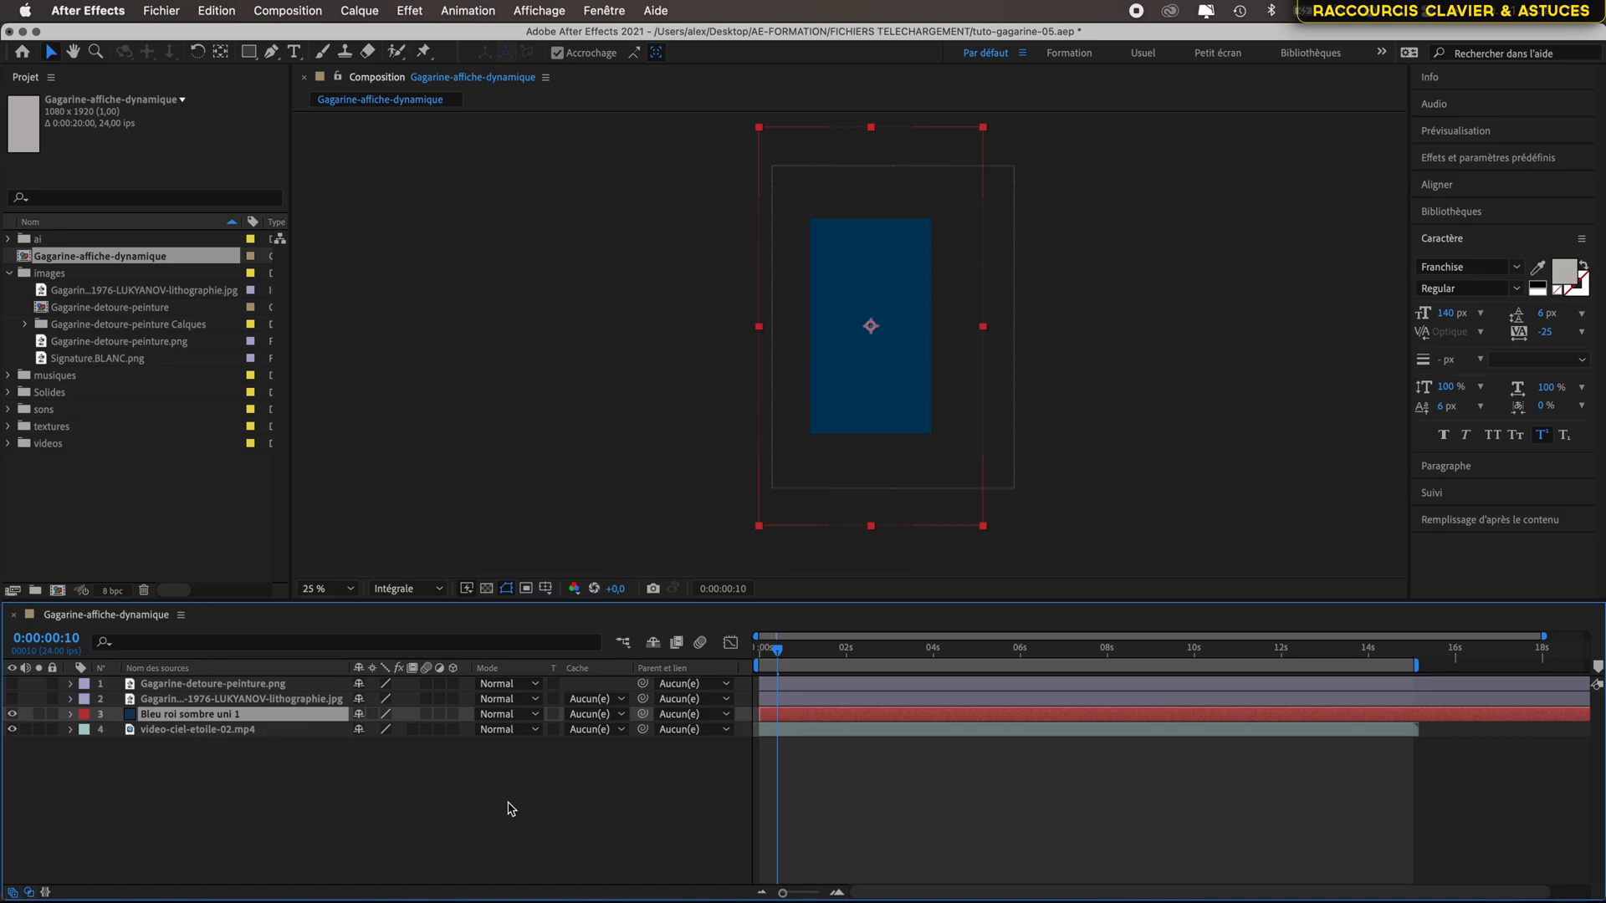
Step: Hide the Modes column in the timeline's layer list
right_click(519, 673)
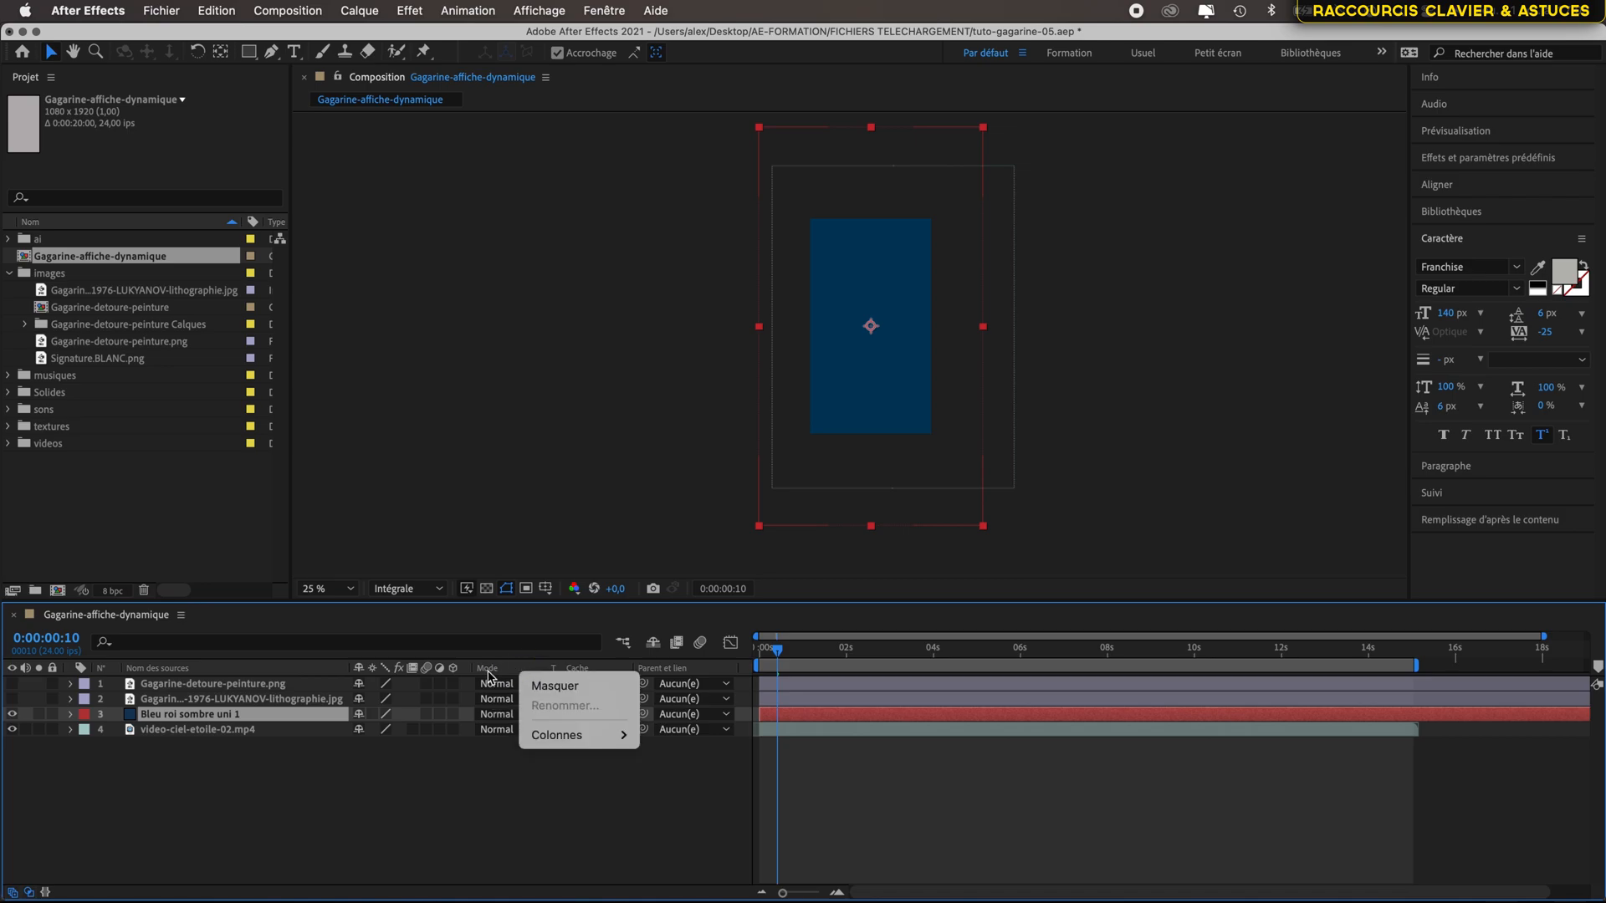
mouse_move(558, 744)
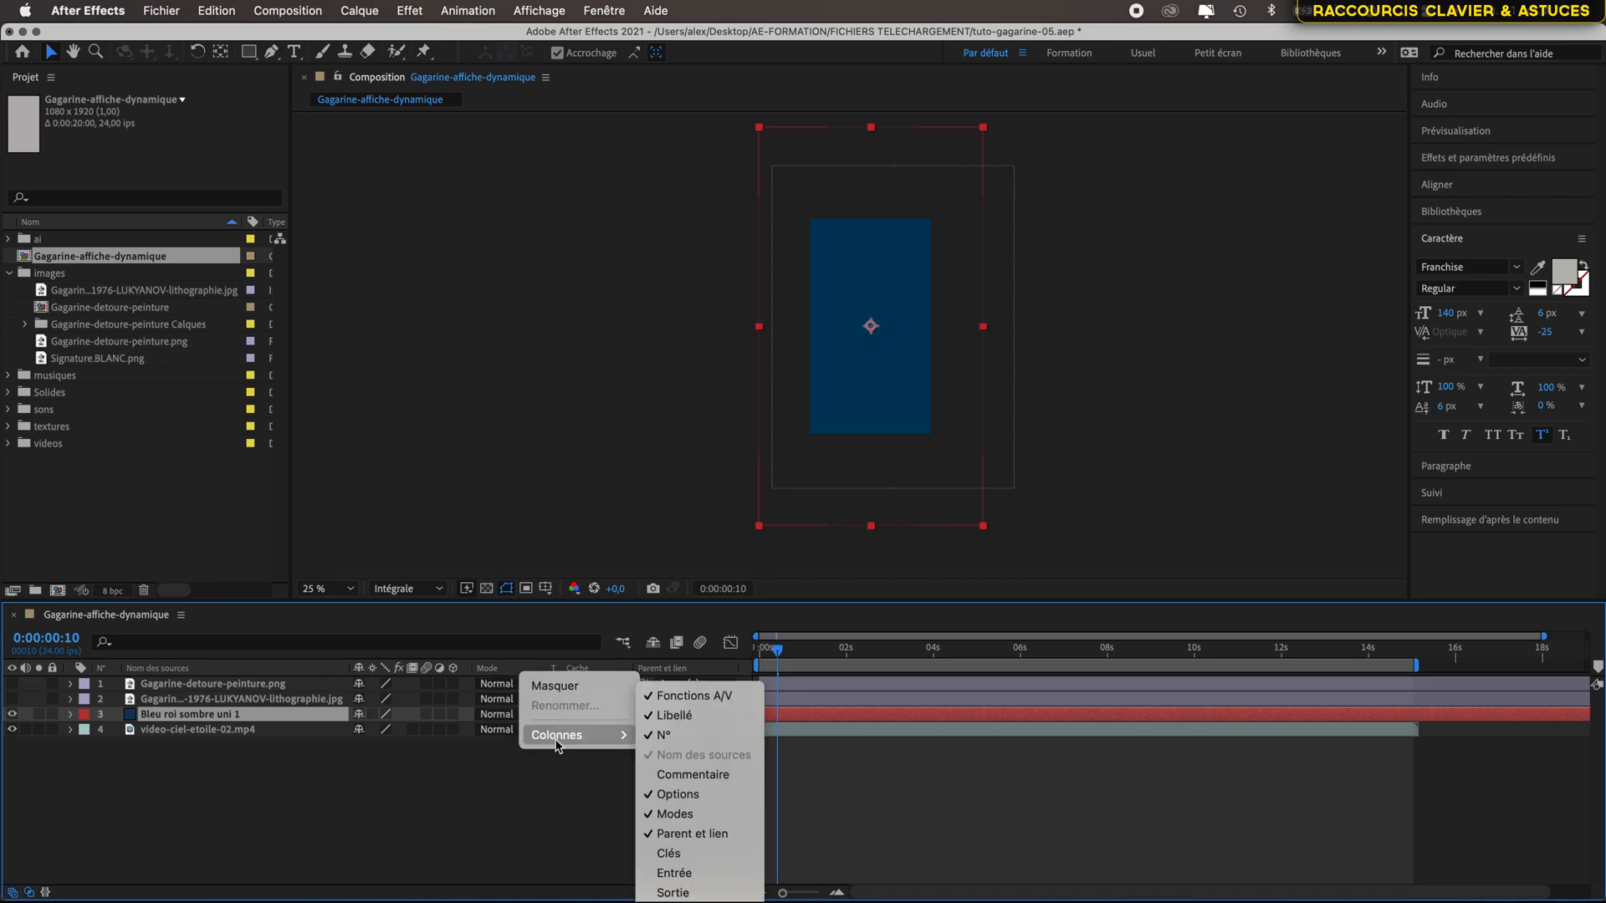
click(497, 784)
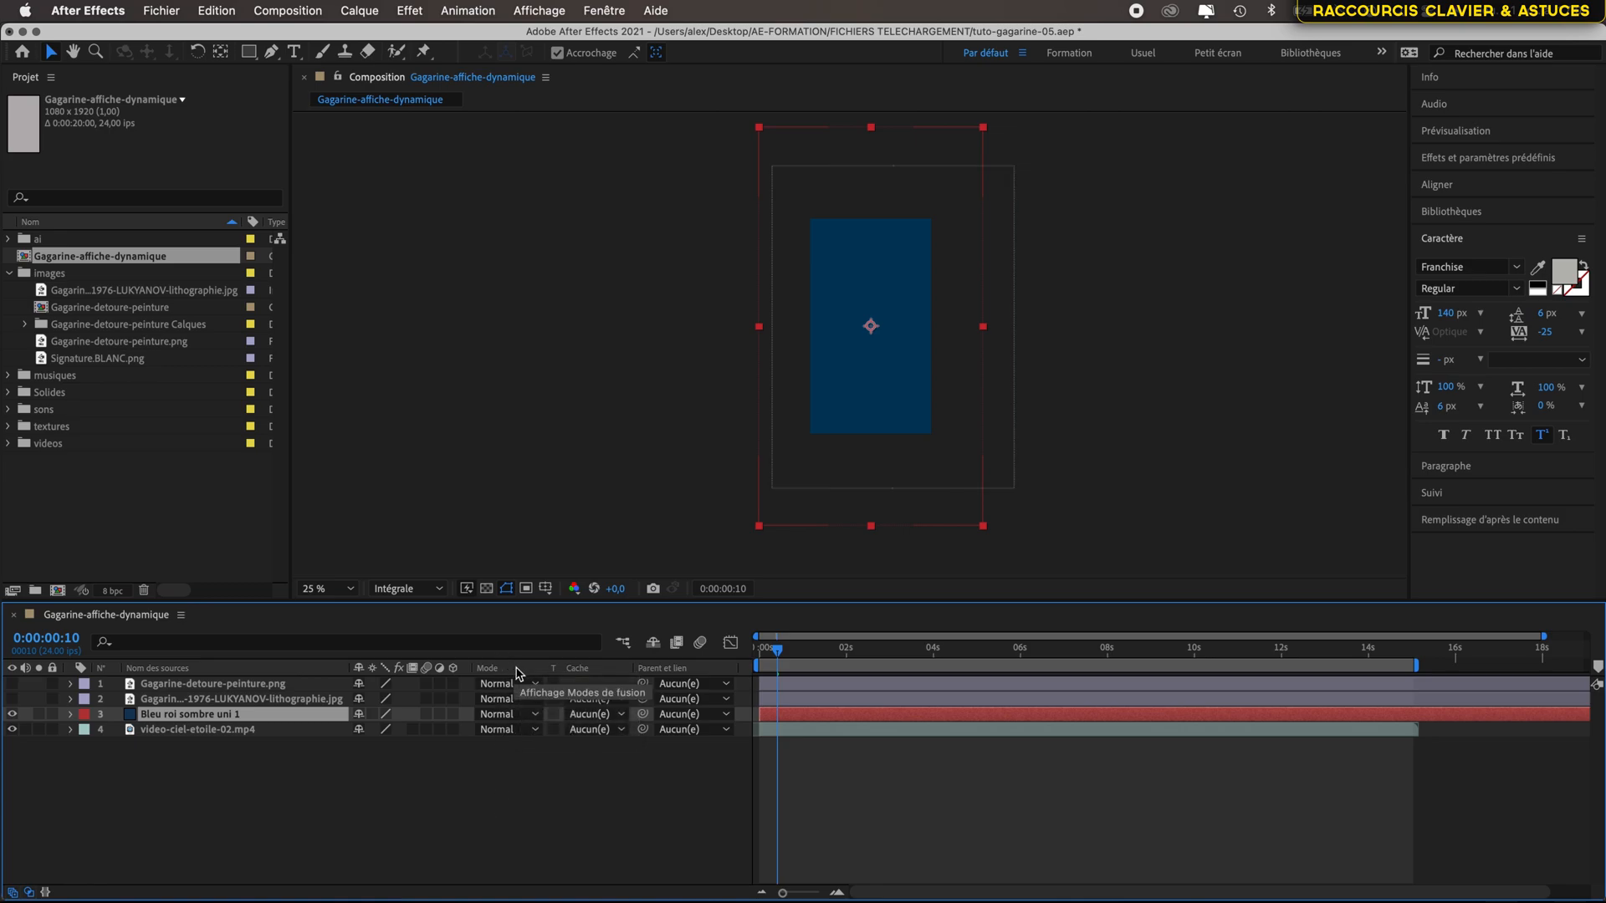
right_click(314, 673)
mouse_move(356, 726)
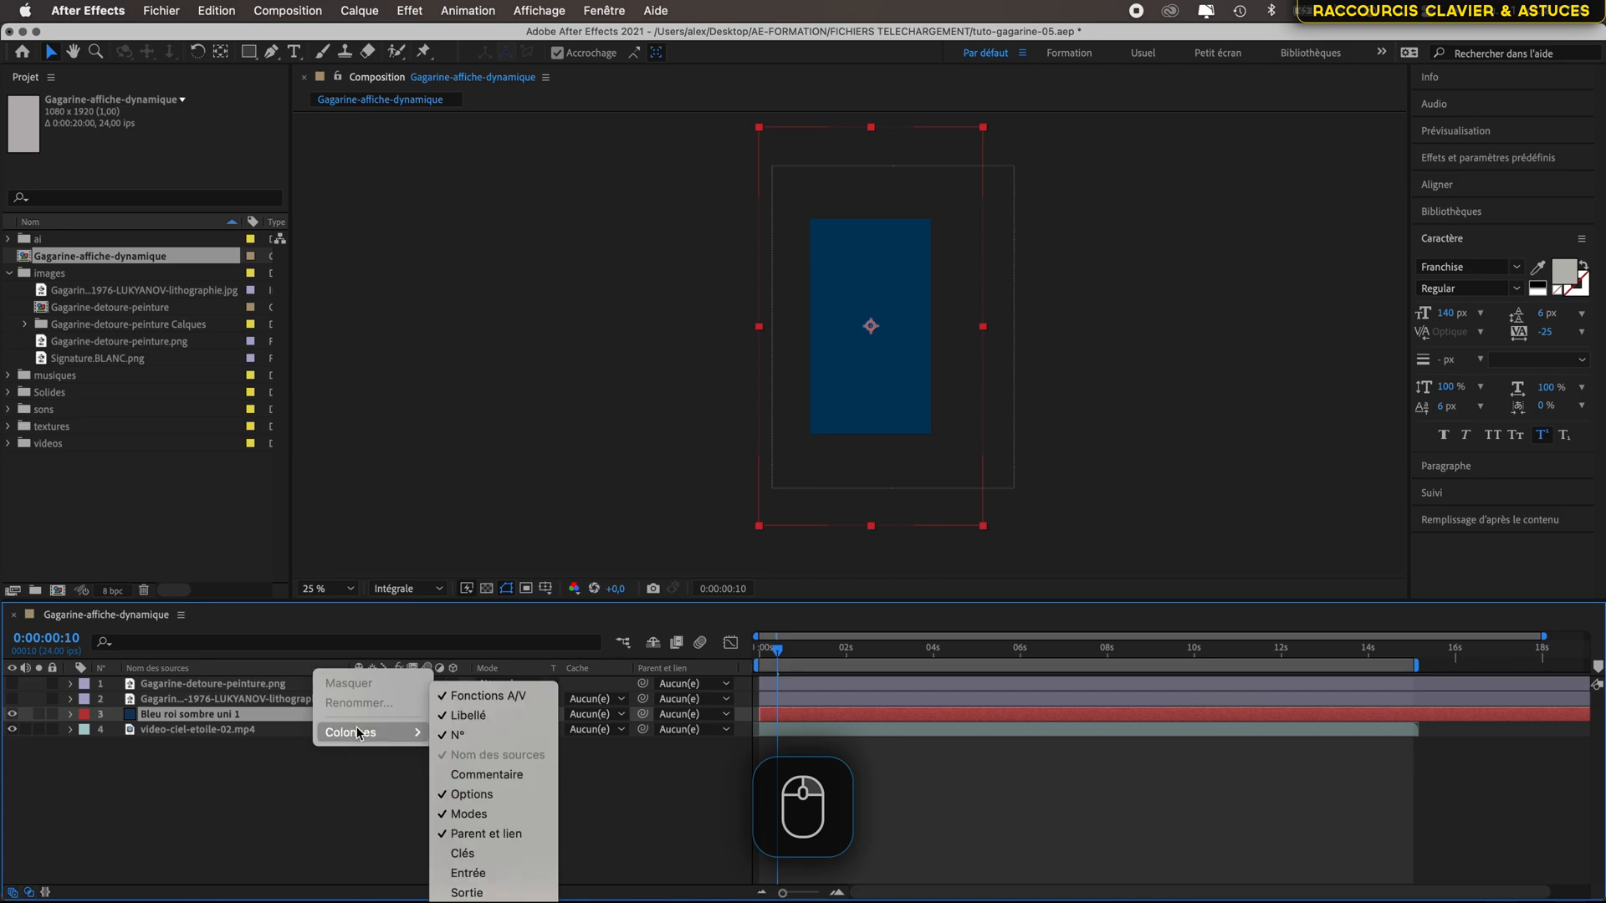
click(468, 816)
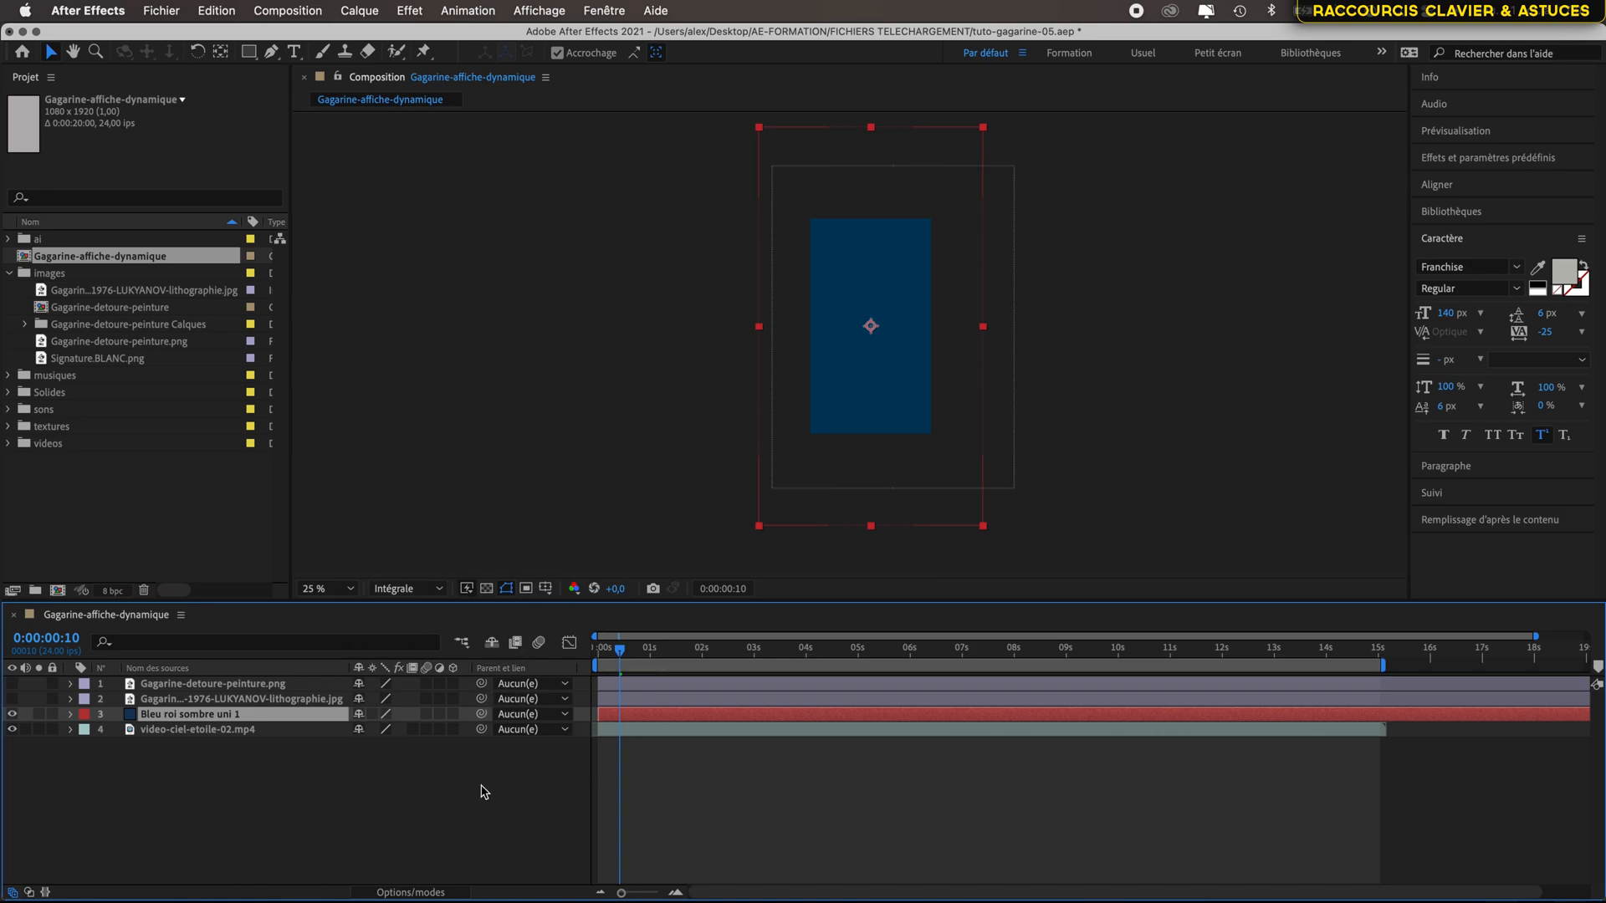
Step: Display the Modes column in the timeline's layer list again
right_click(315, 671)
mouse_move(359, 739)
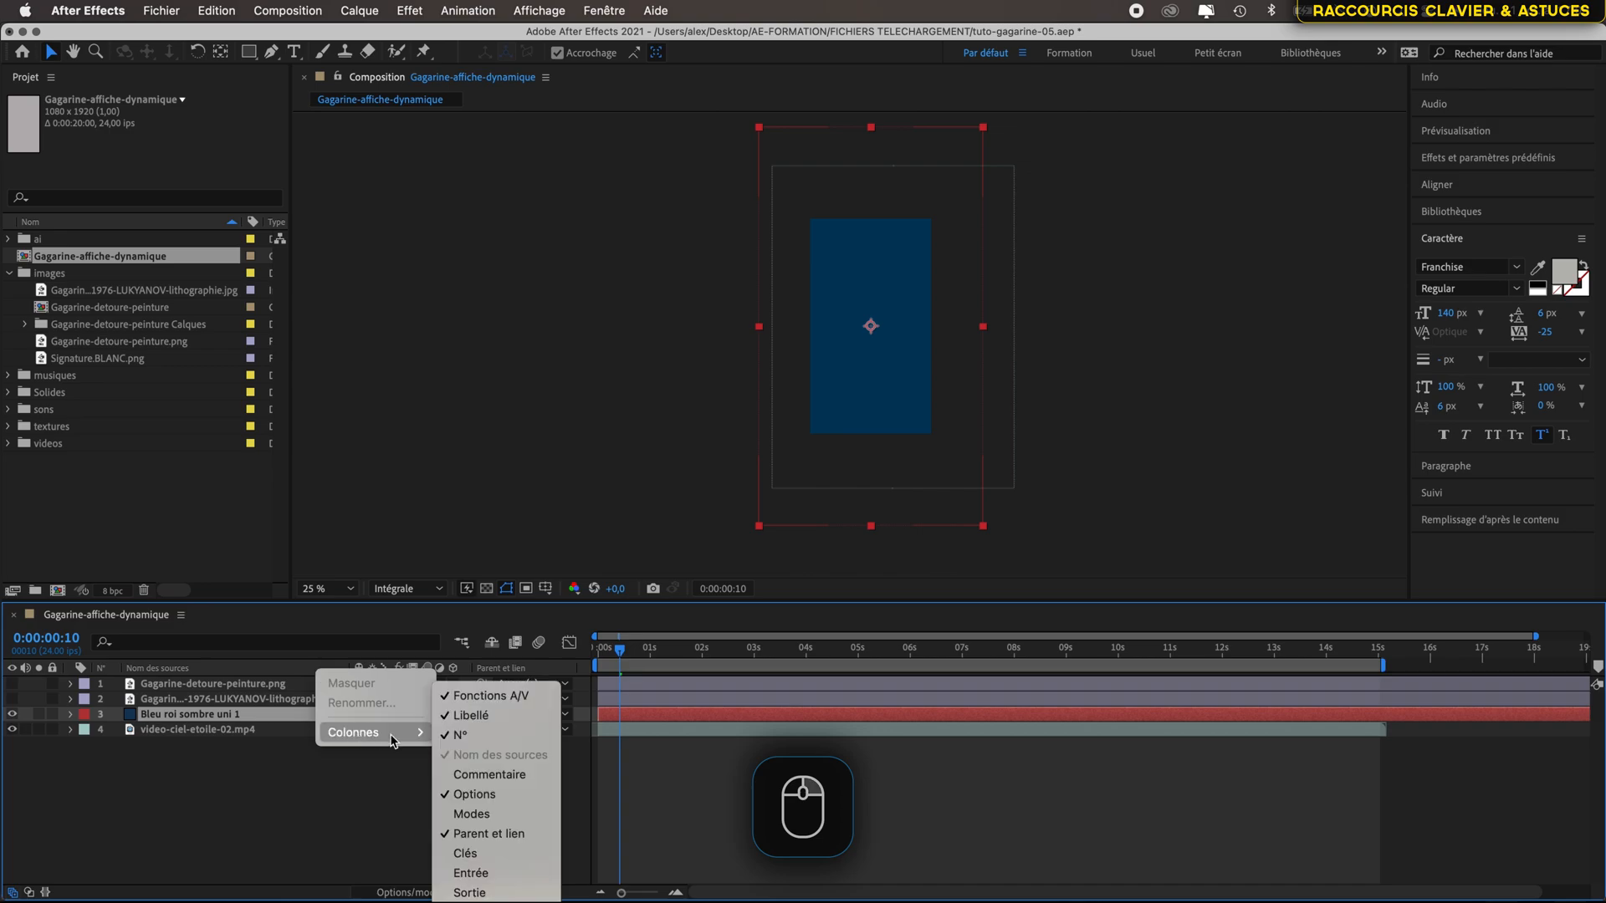
click(471, 813)
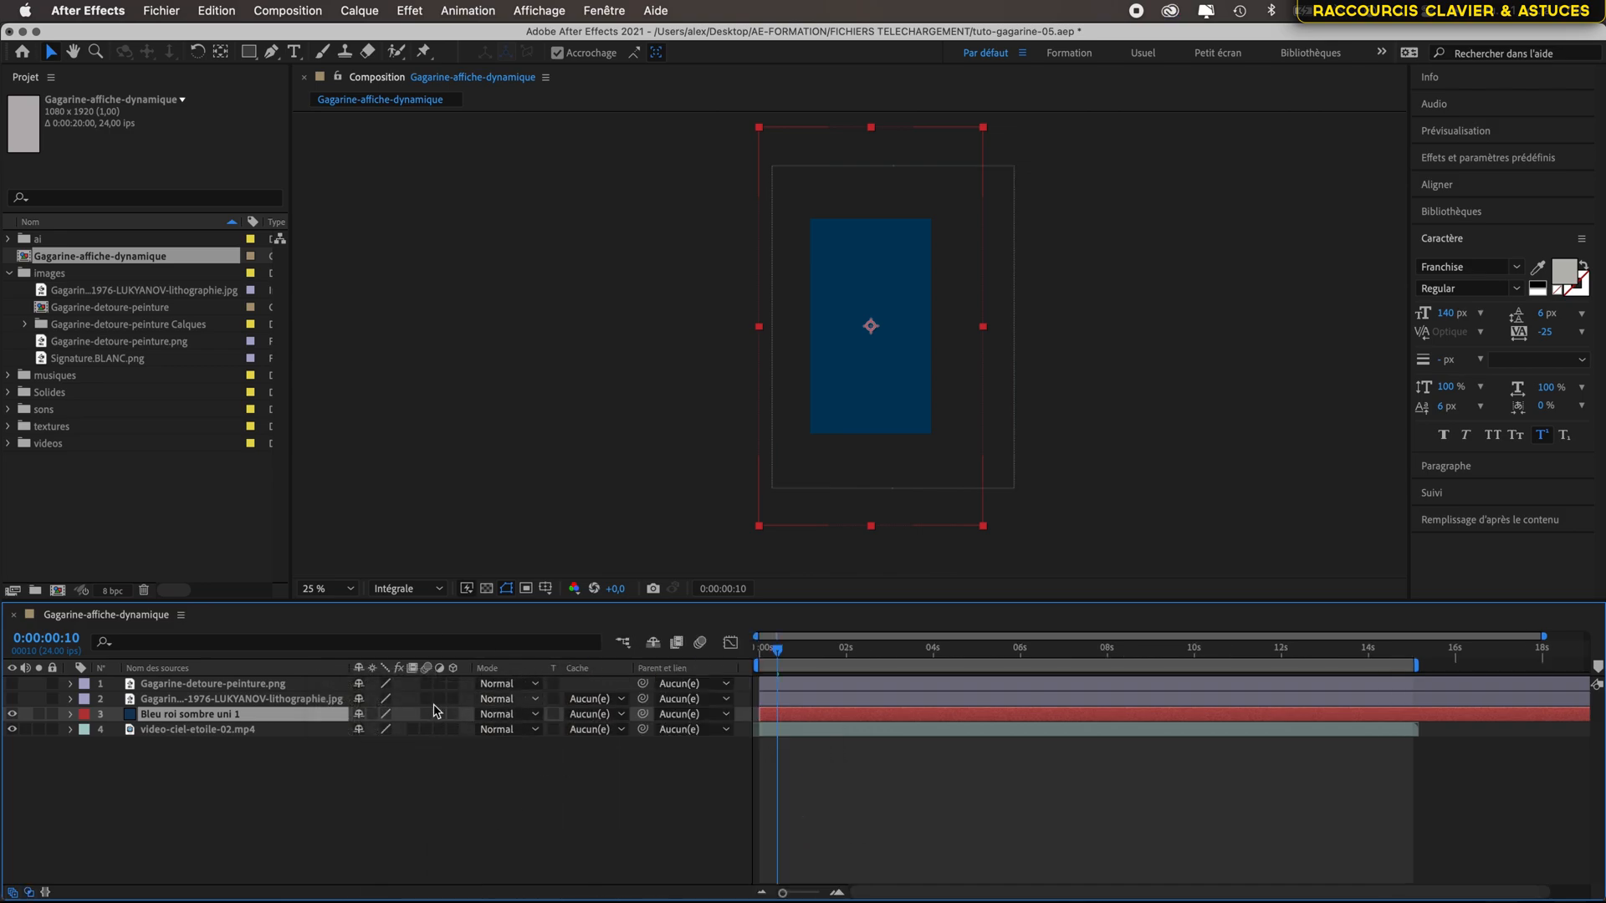
Step: Set the dark blue solid's blending mode to Ecran over the starry sky video
click(506, 715)
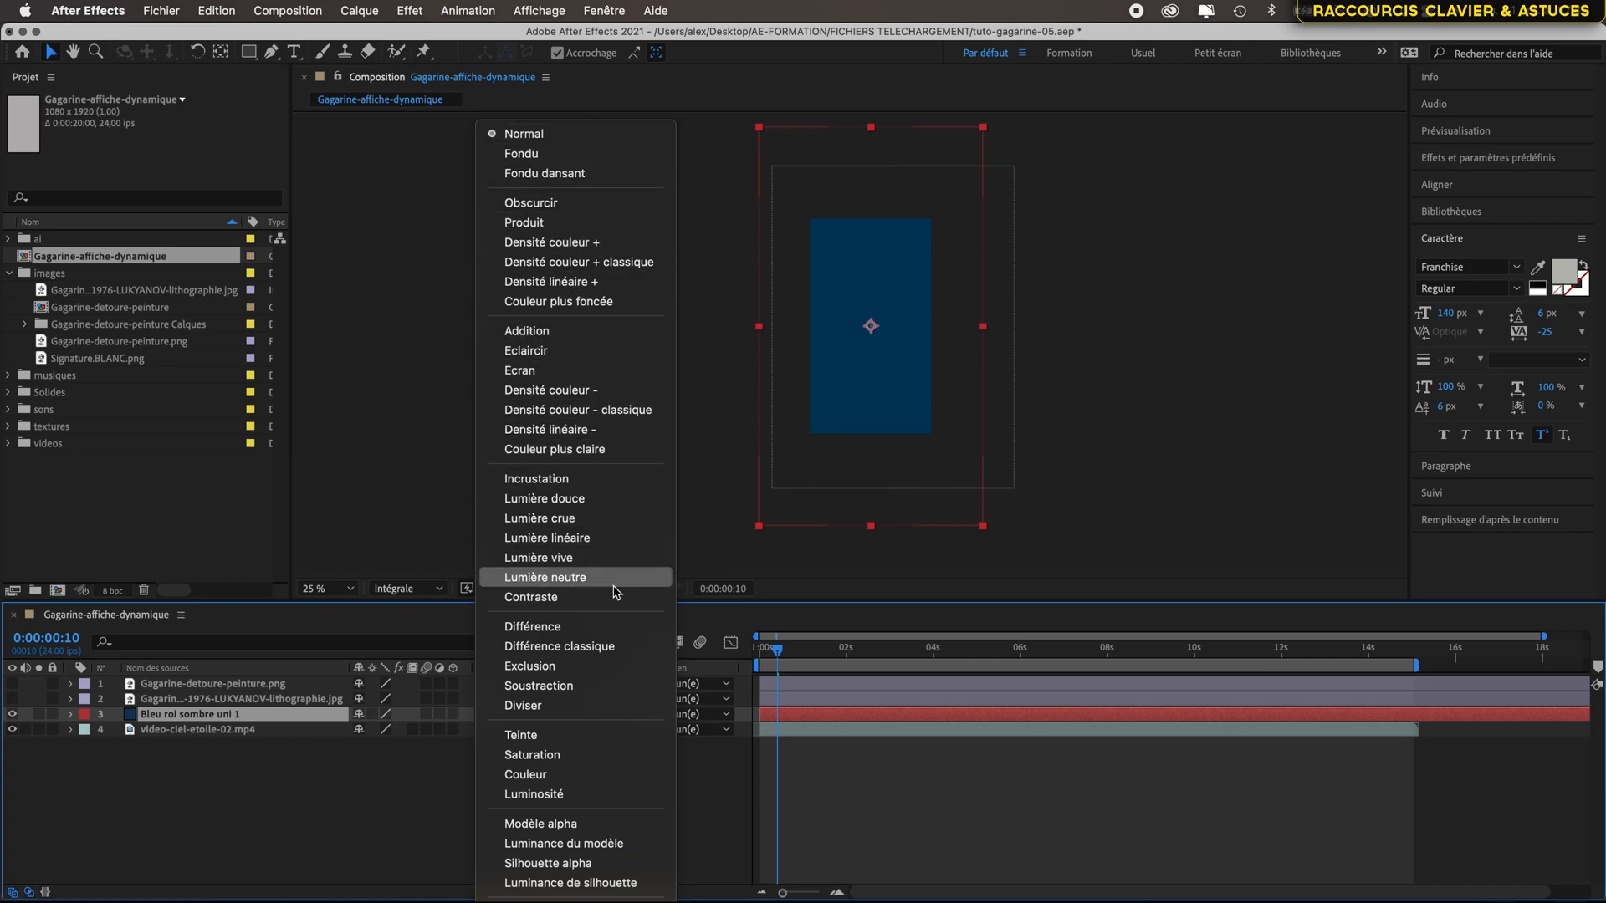
click(599, 376)
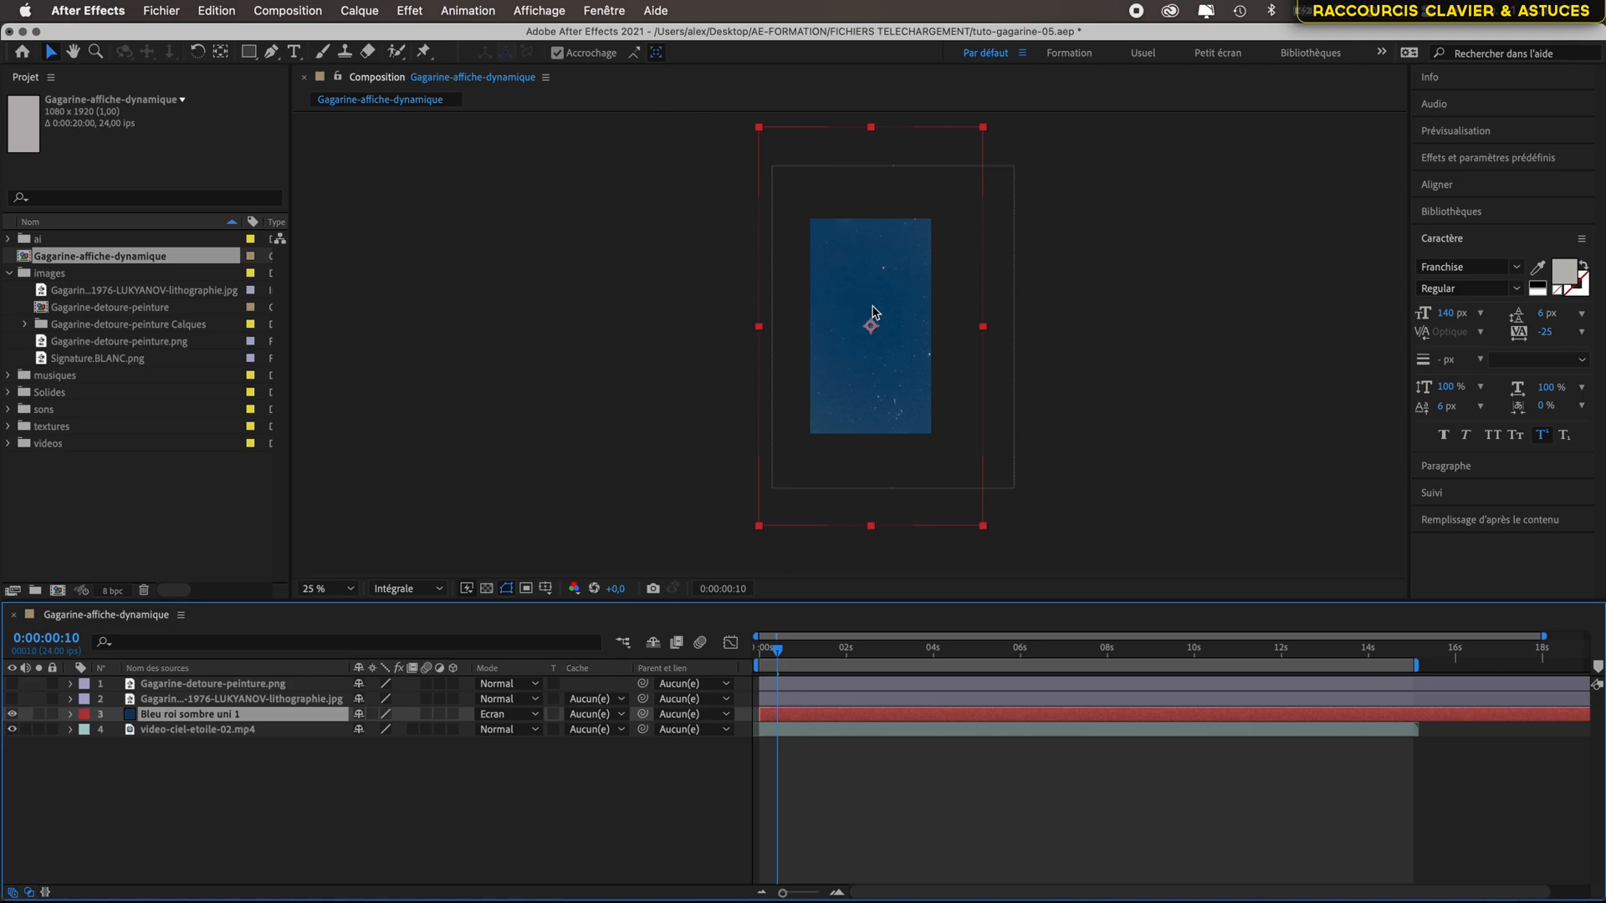
scroll(880, 301, up, 2)
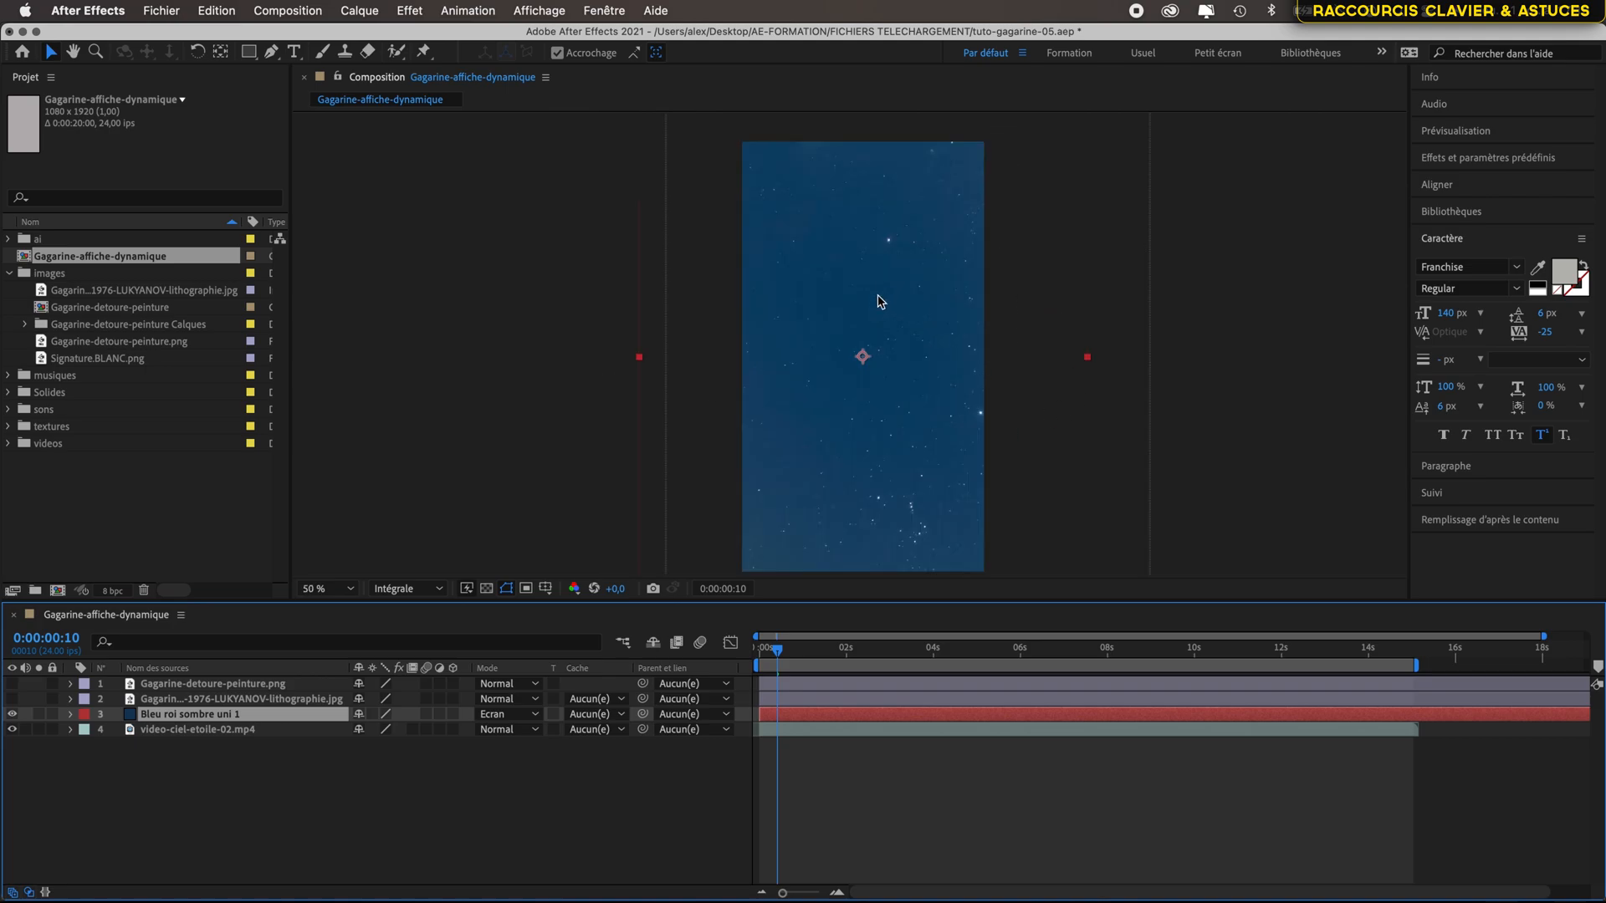
Step: Scrub the tinted sky up to about 10 seconds, toggling the dark blue solid off and on to compare the background
drag(776, 657, 929, 656)
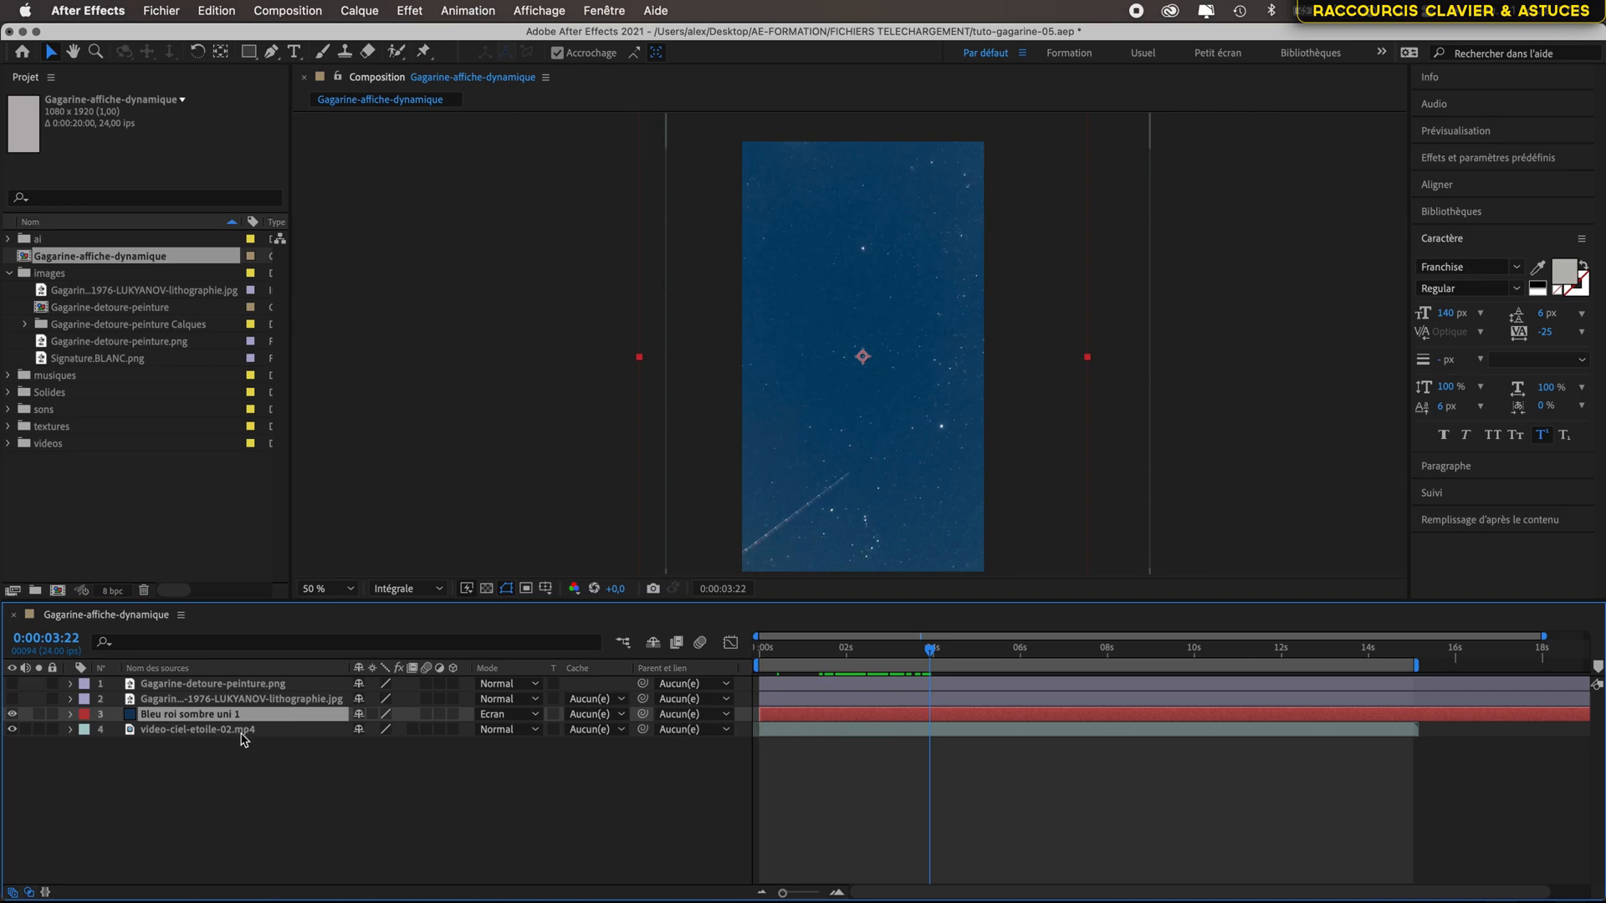
click(12, 714)
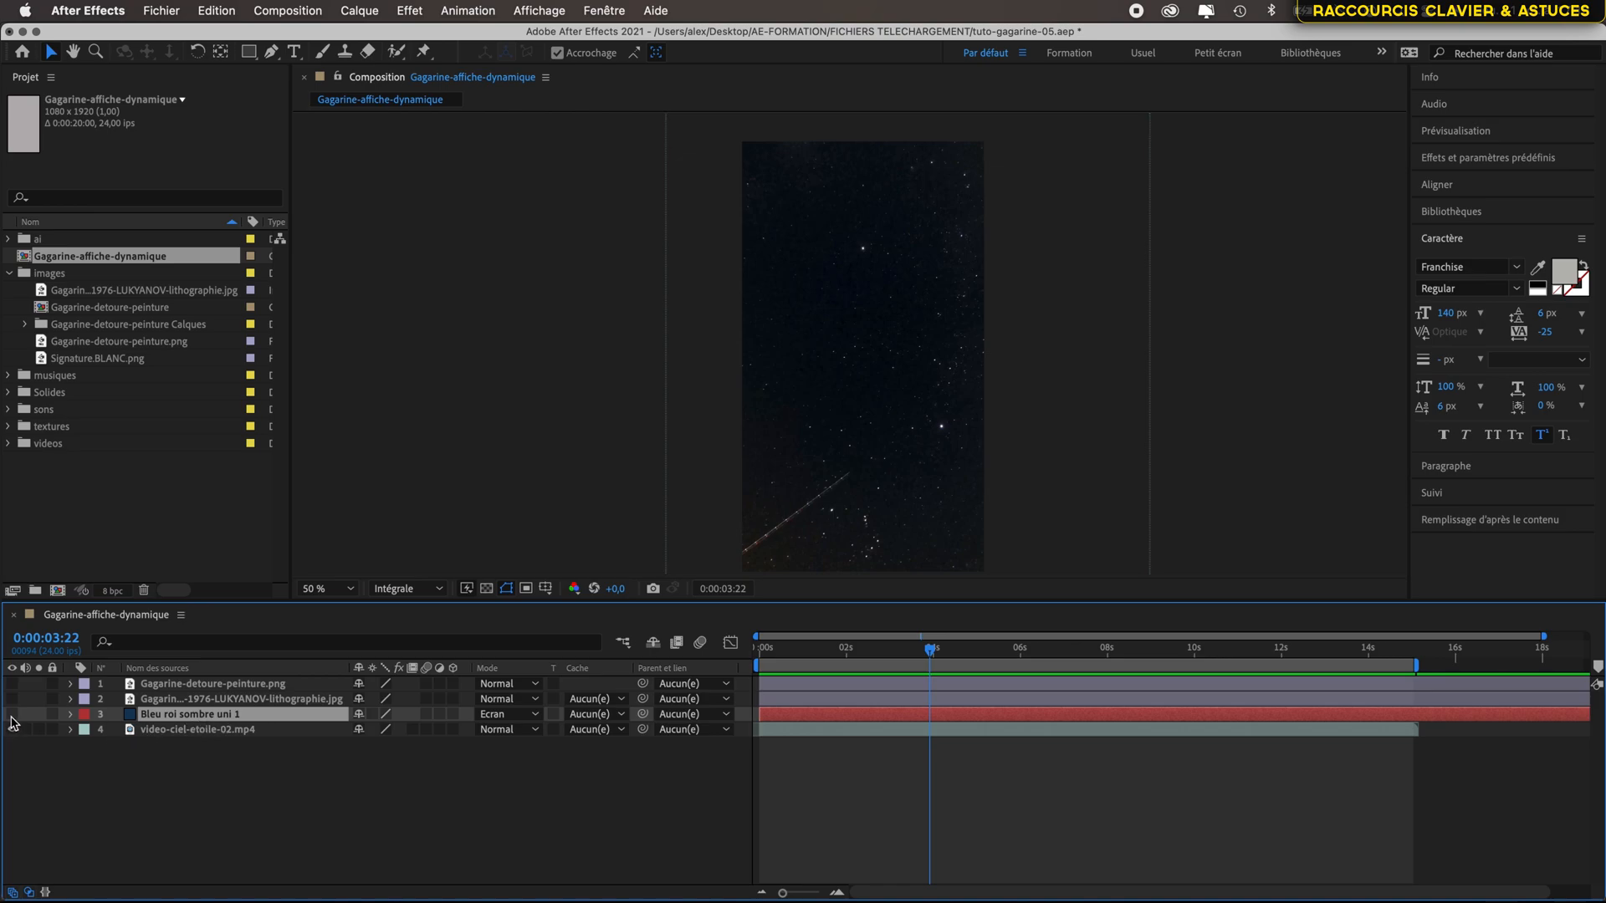
click(13, 714)
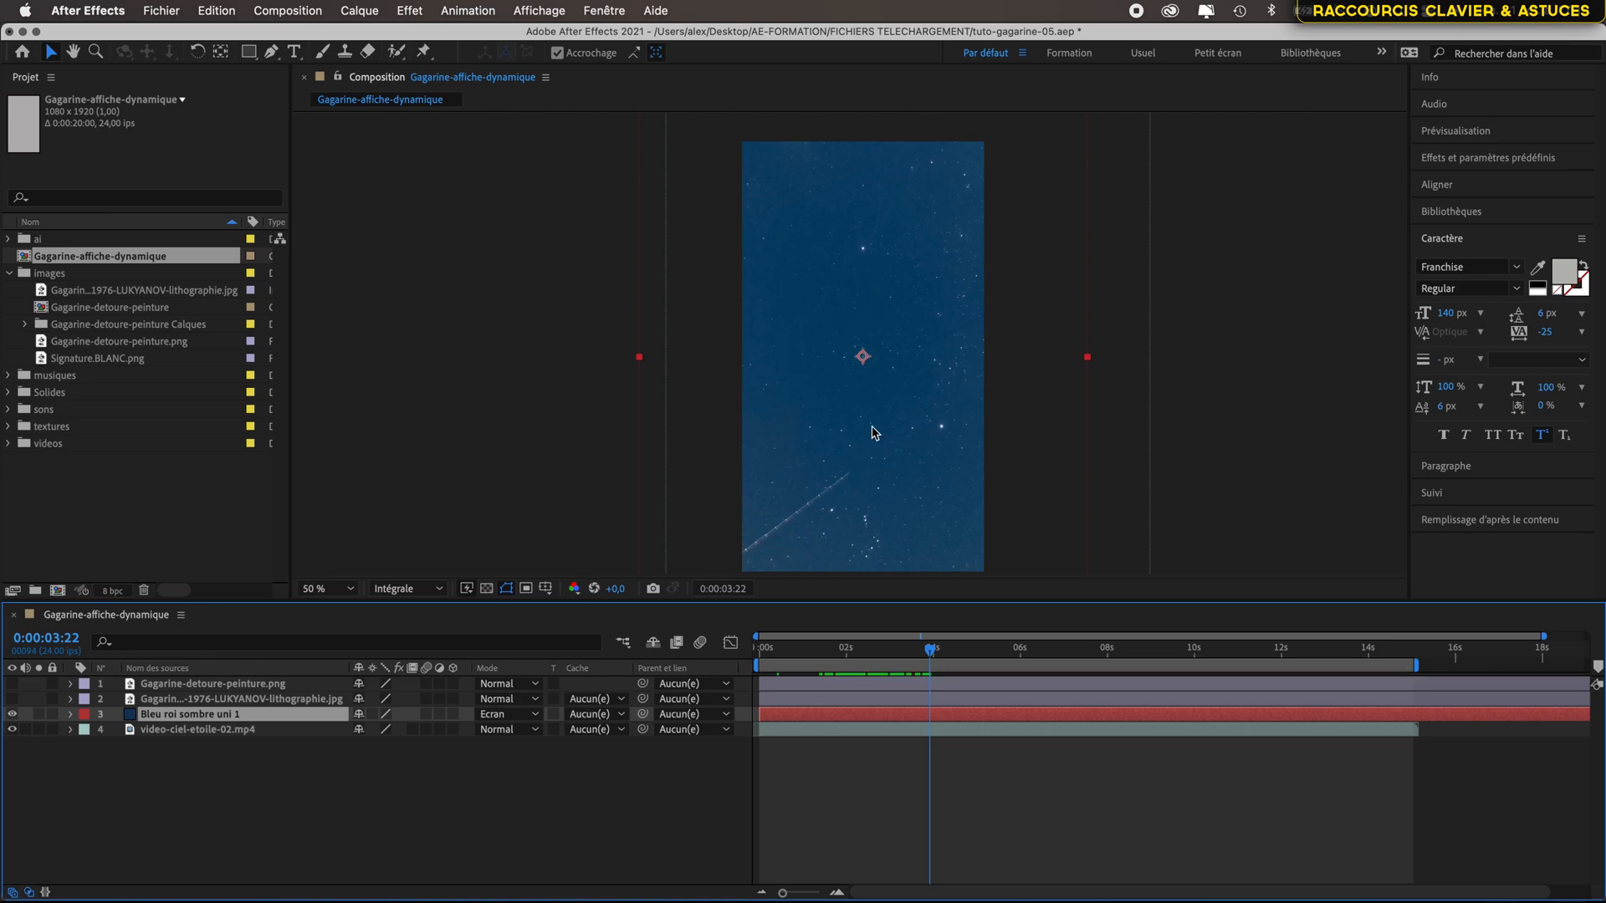
drag(933, 657, 1139, 682)
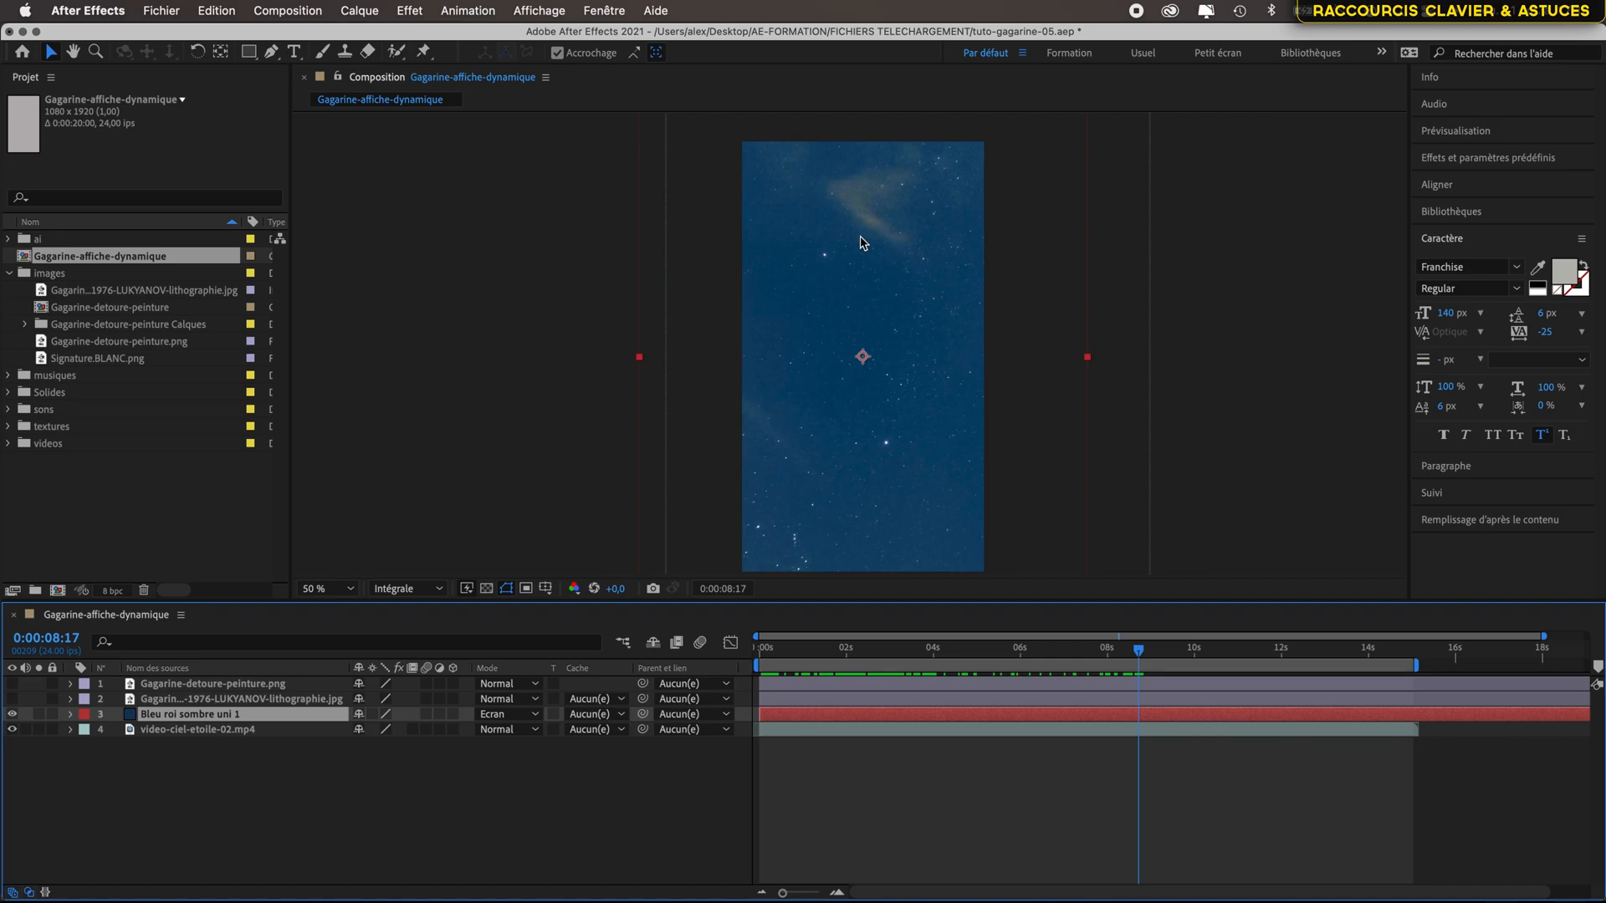
drag(1141, 654, 1198, 709)
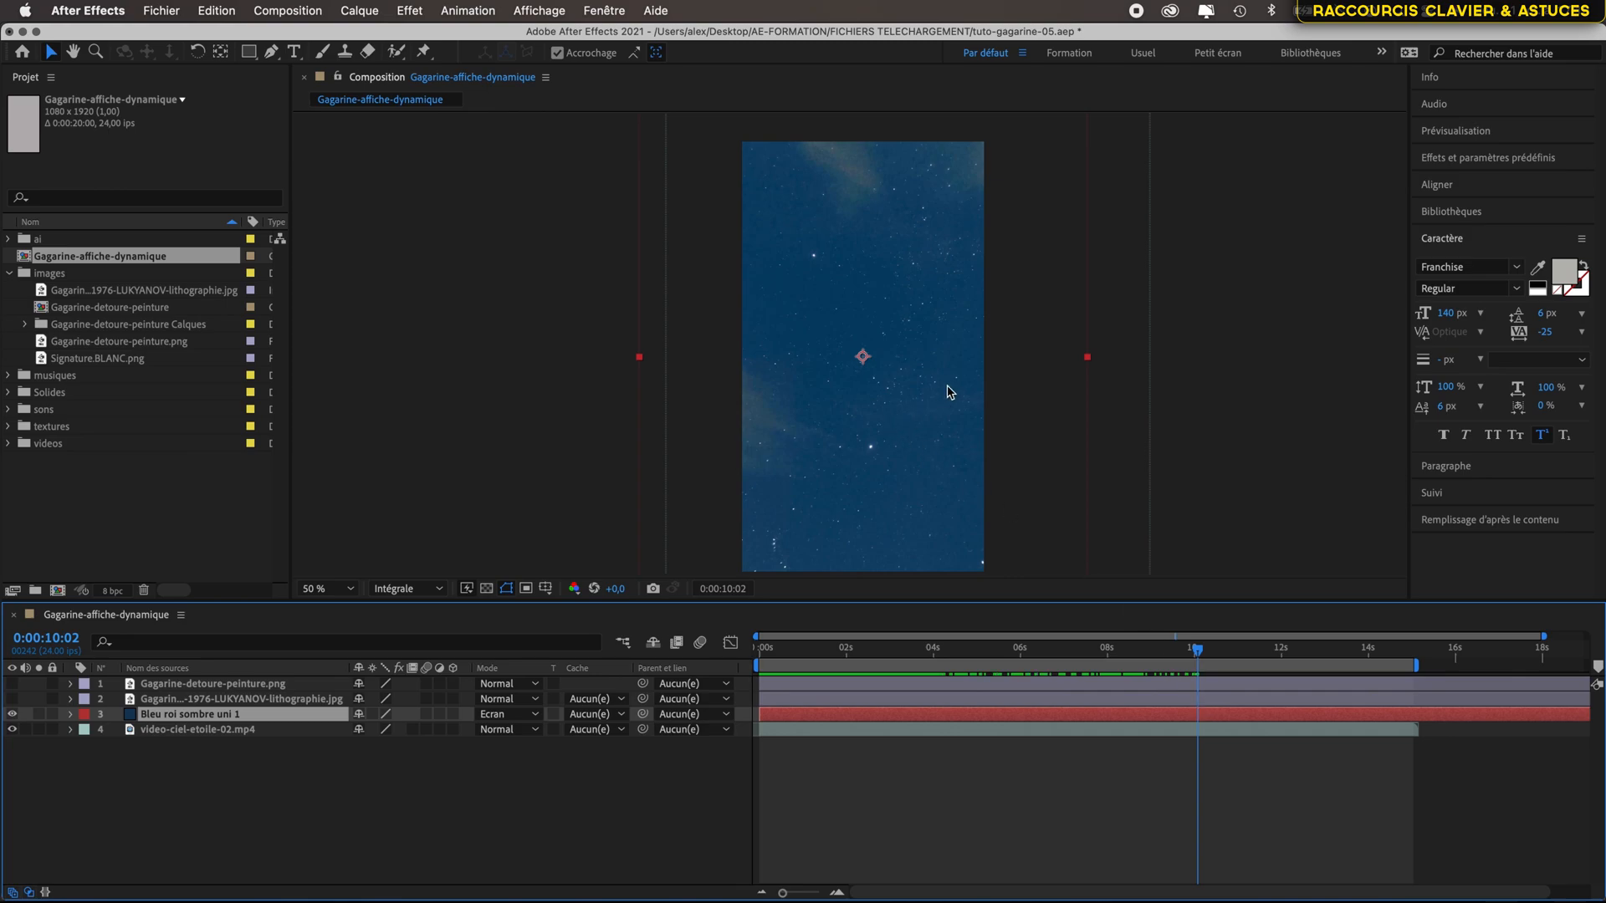
Step: Briefly show the lithograph layer to compare its blue with the tinted sky, and hide it again
scroll(937, 360, down, 2)
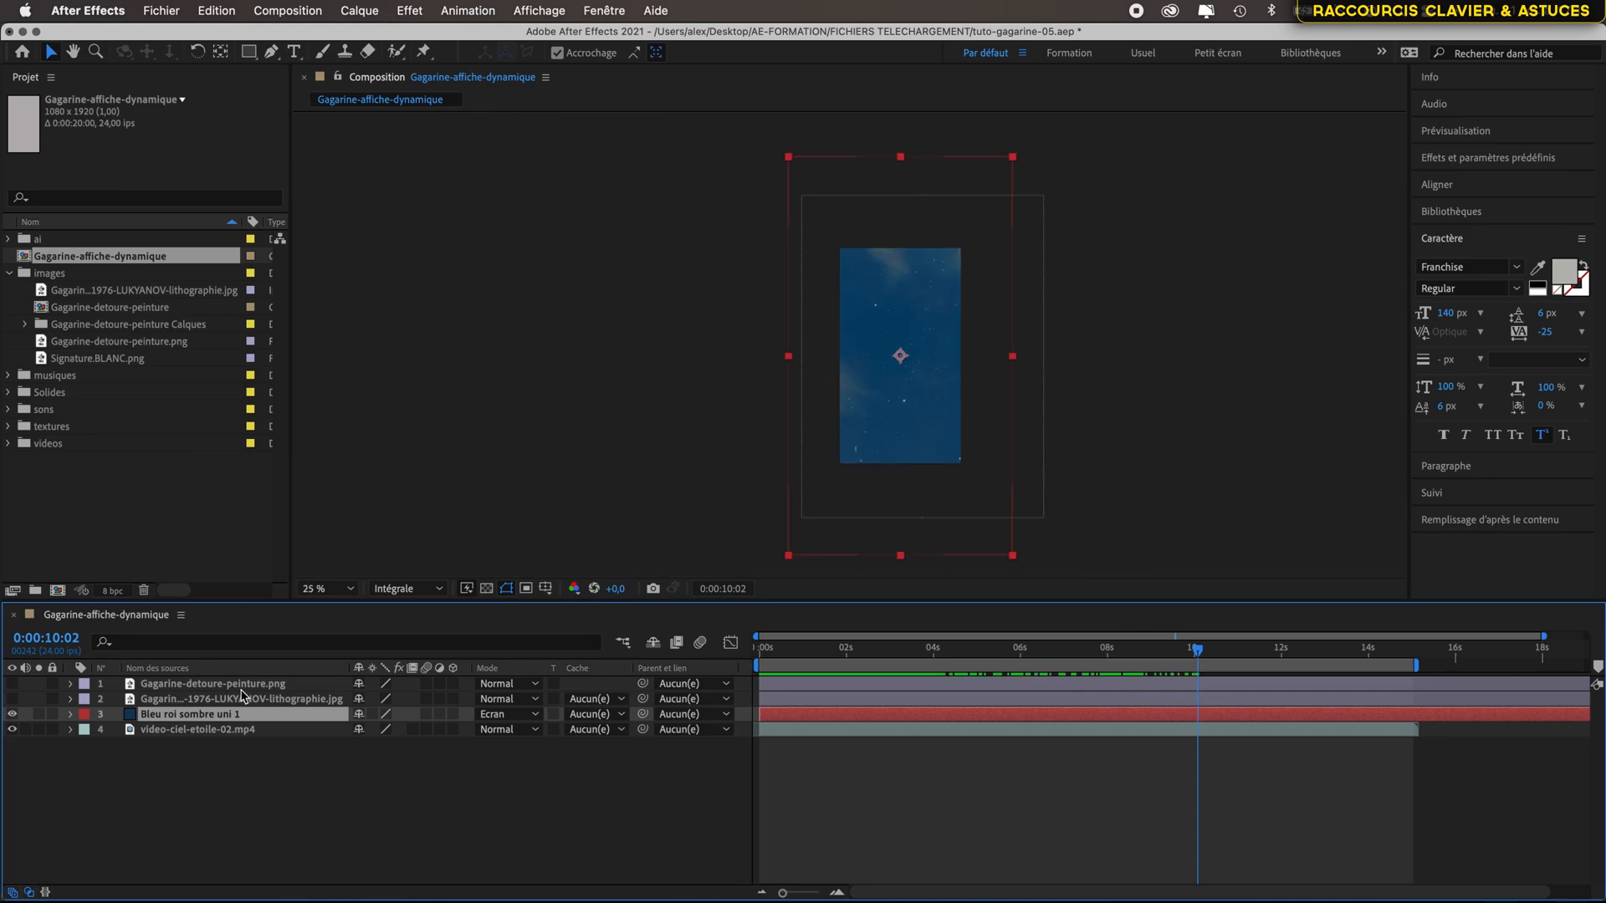
click(12, 698)
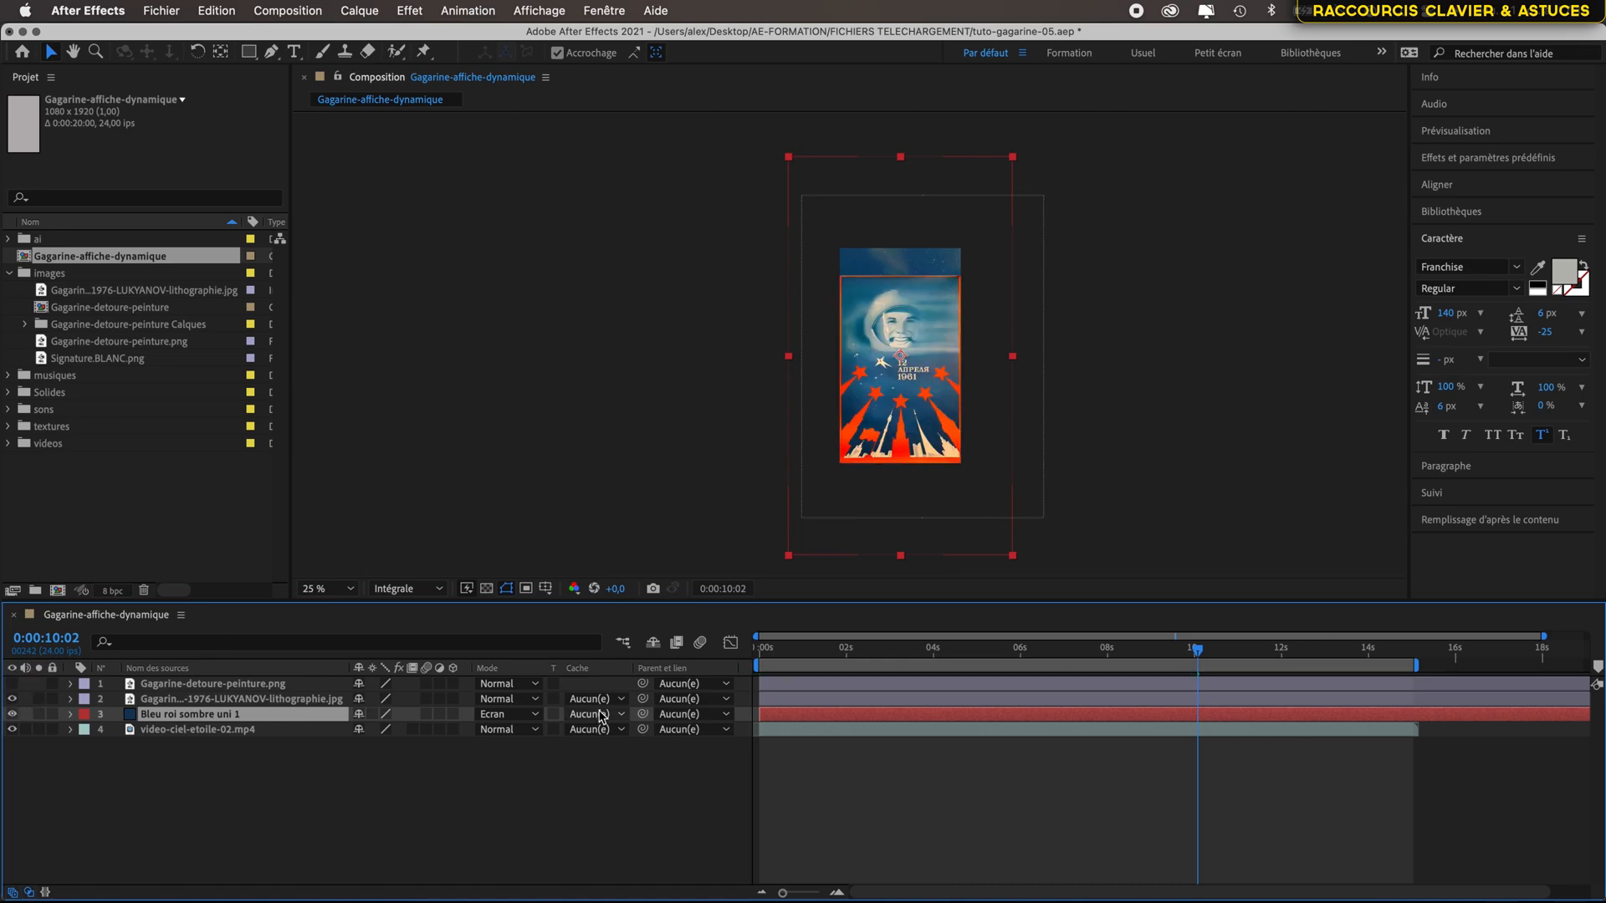
click(12, 698)
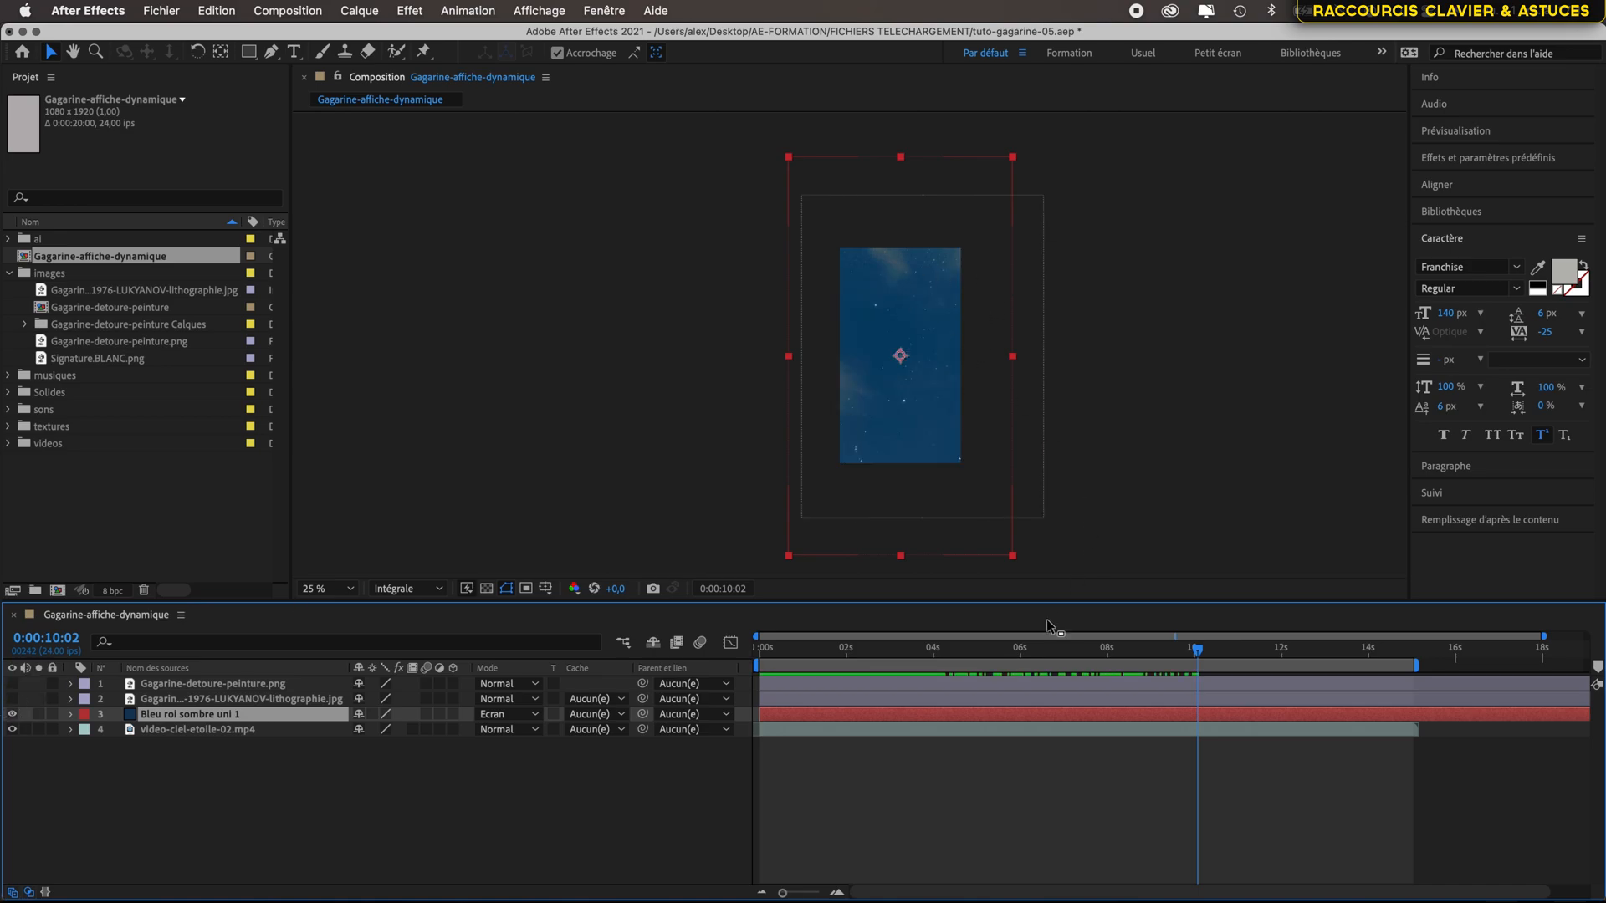
Step: Return the playhead to 0:00:01:11, show the Gagarine-detoure-peinture.png layer over the tinted sky, and save the project
drag(1197, 651, 823, 660)
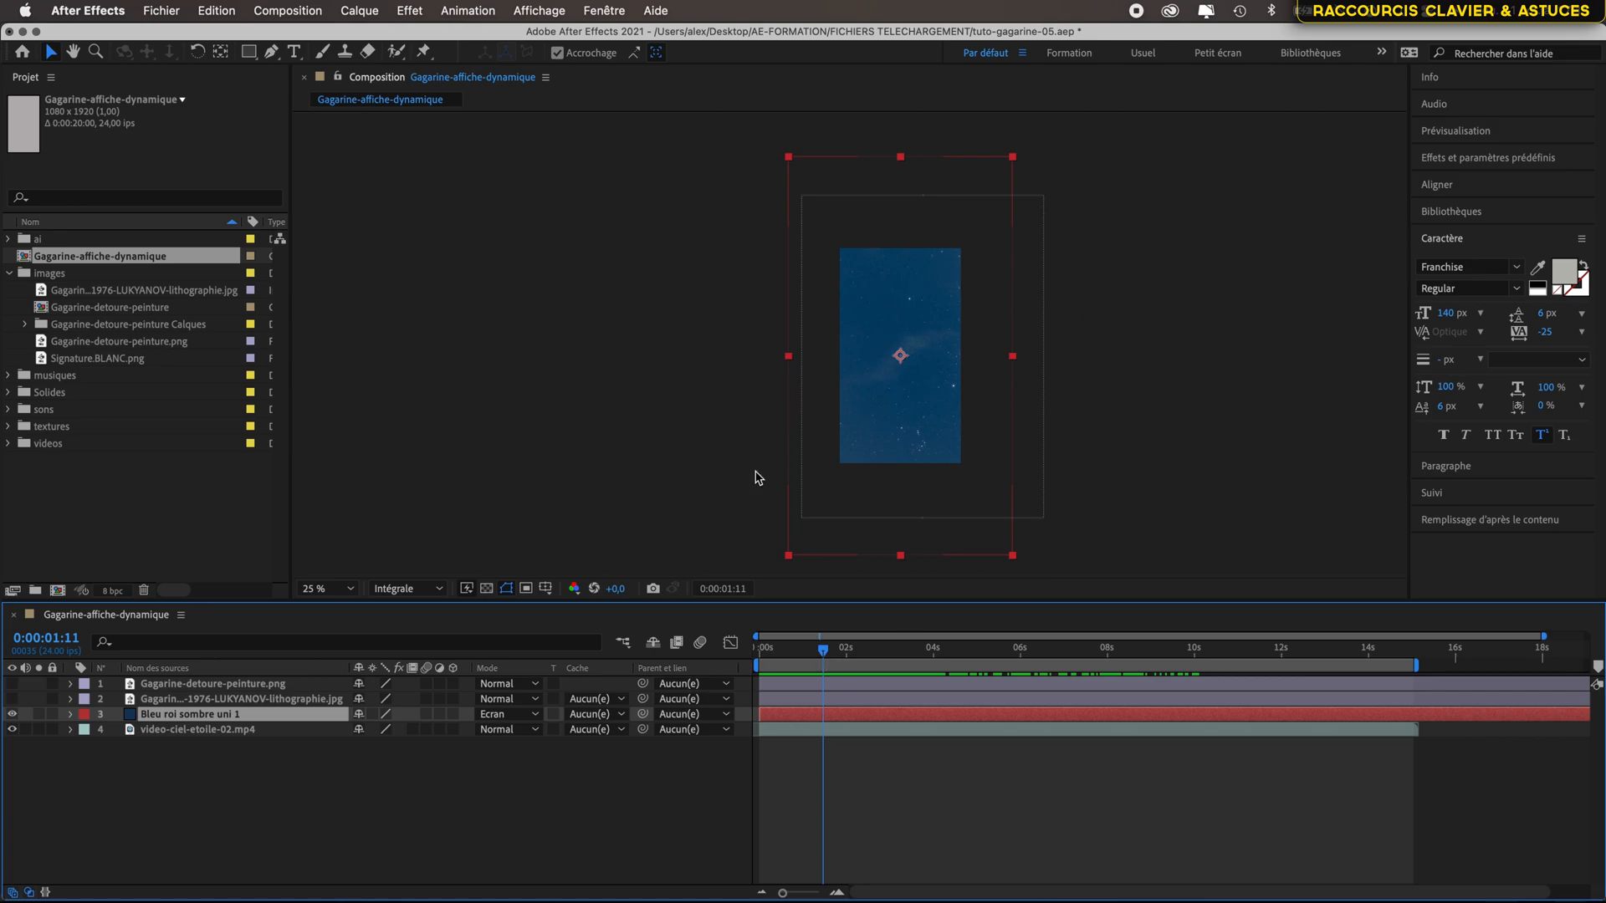
click(12, 684)
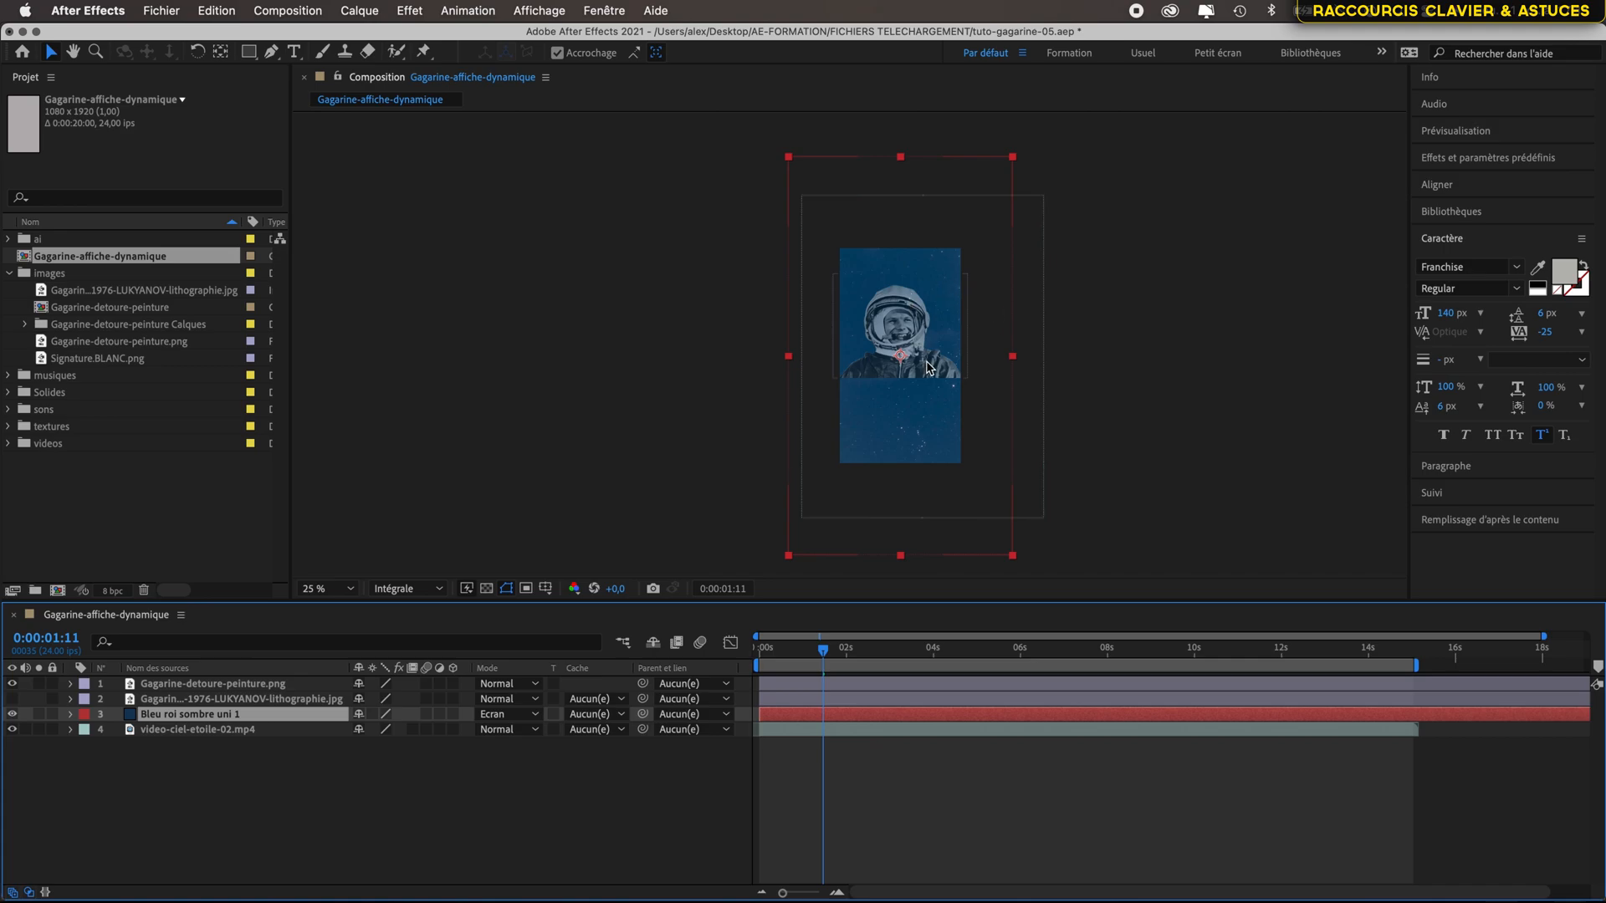
scroll(926, 366, up, 2)
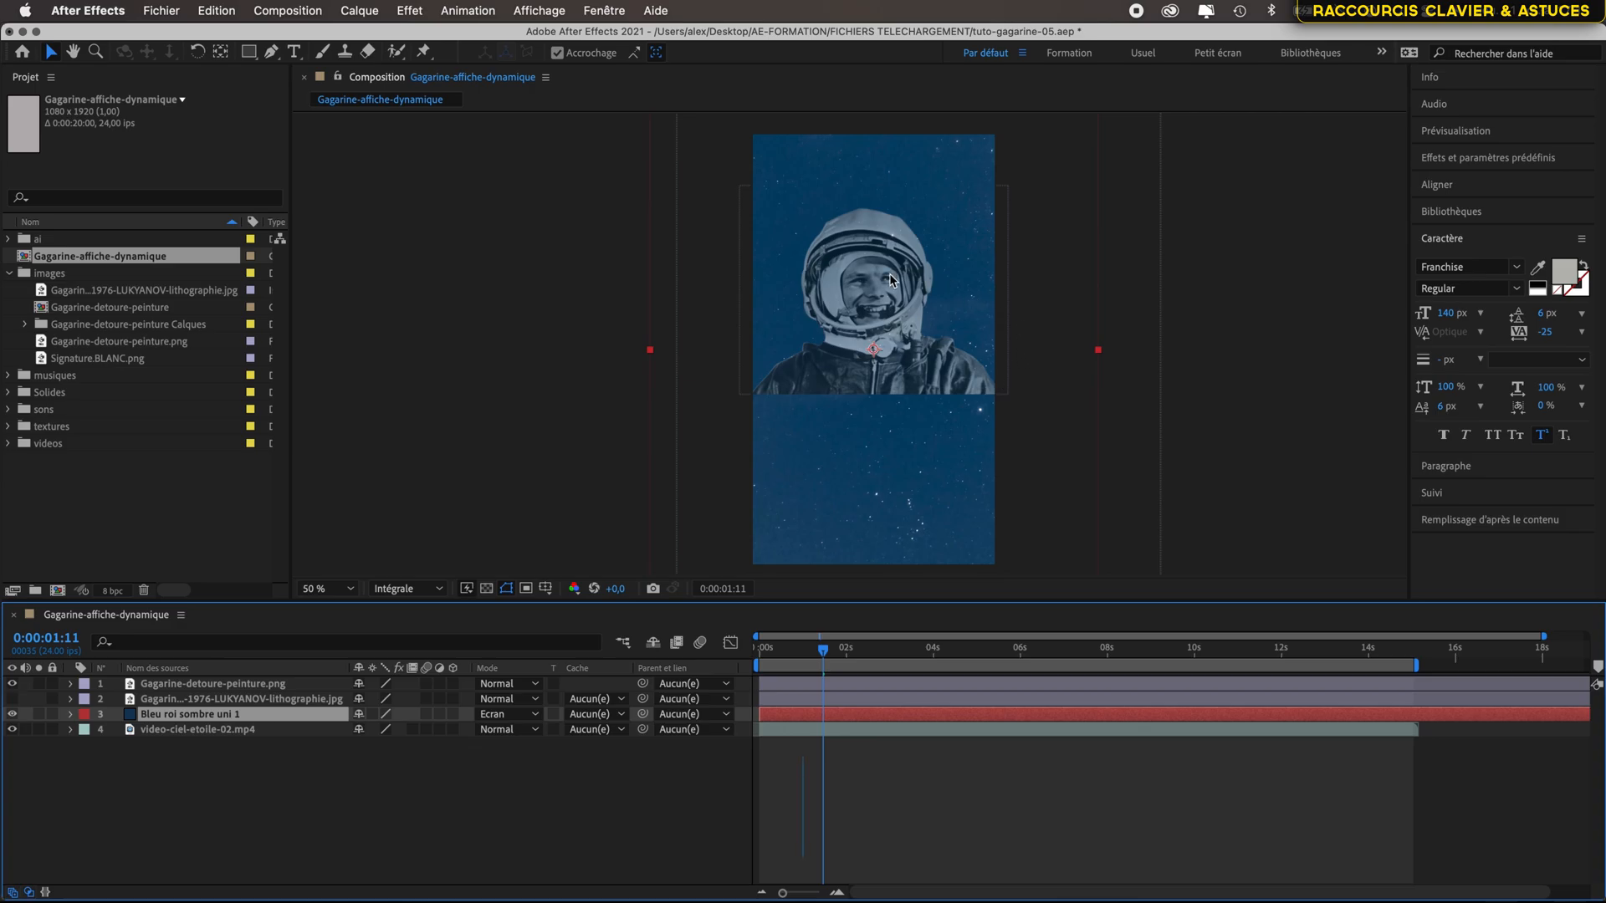
key(super+s)
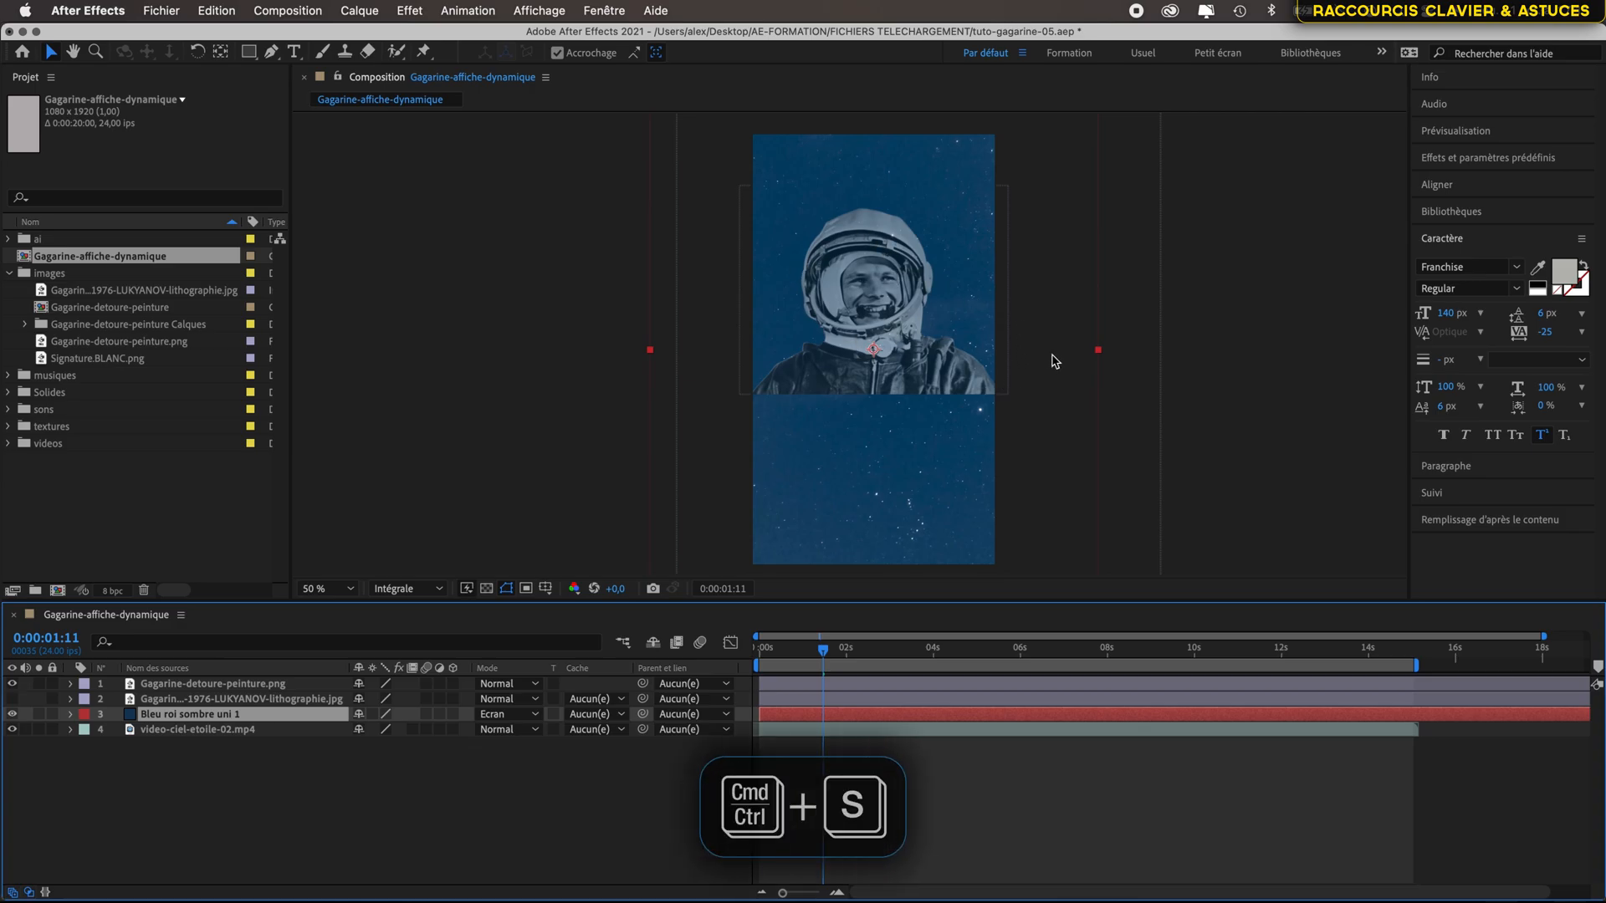